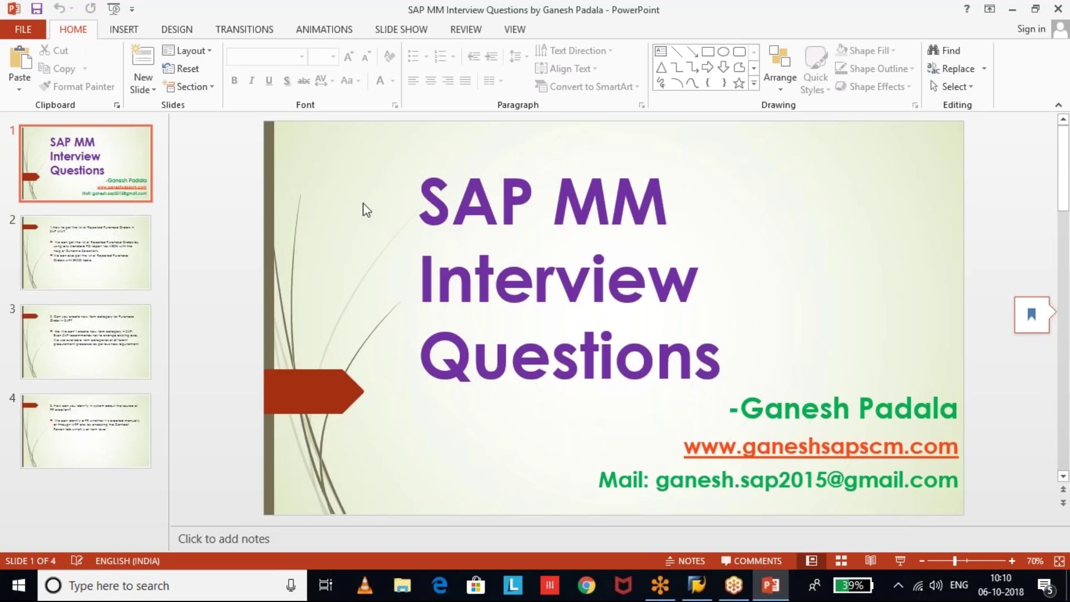
# Go to slide 2, which explains listing rejected POs via ME2N dynamic selections or EKKO
pyautogui.click(88, 254)
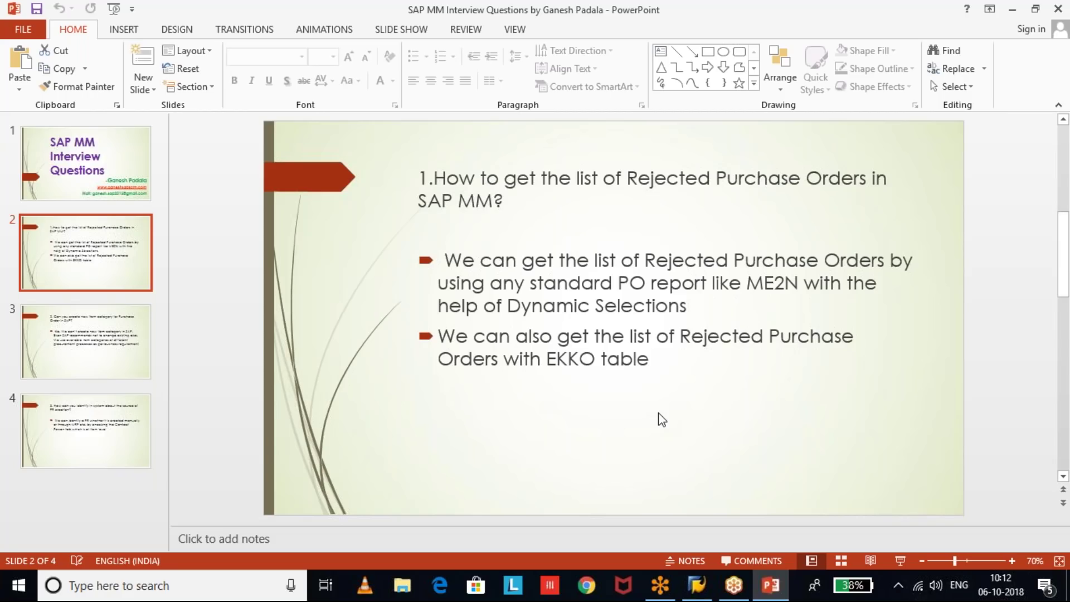
pyautogui.click(698, 592)
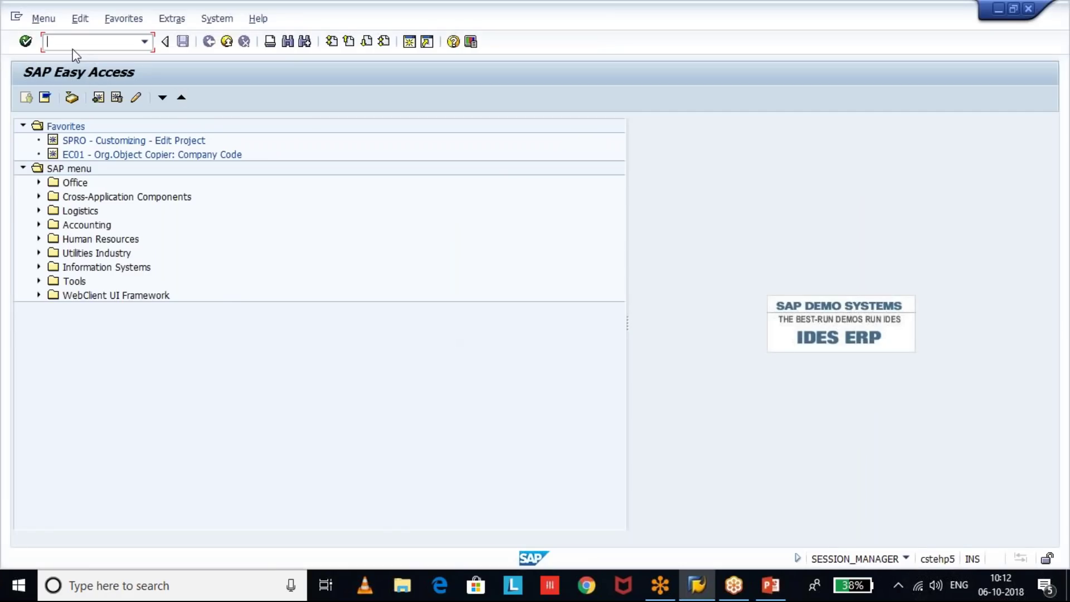
# Run the SAP command in the command field to show the SAP report menu
pyautogui.press('capslock')
pyautogui.write('ME')
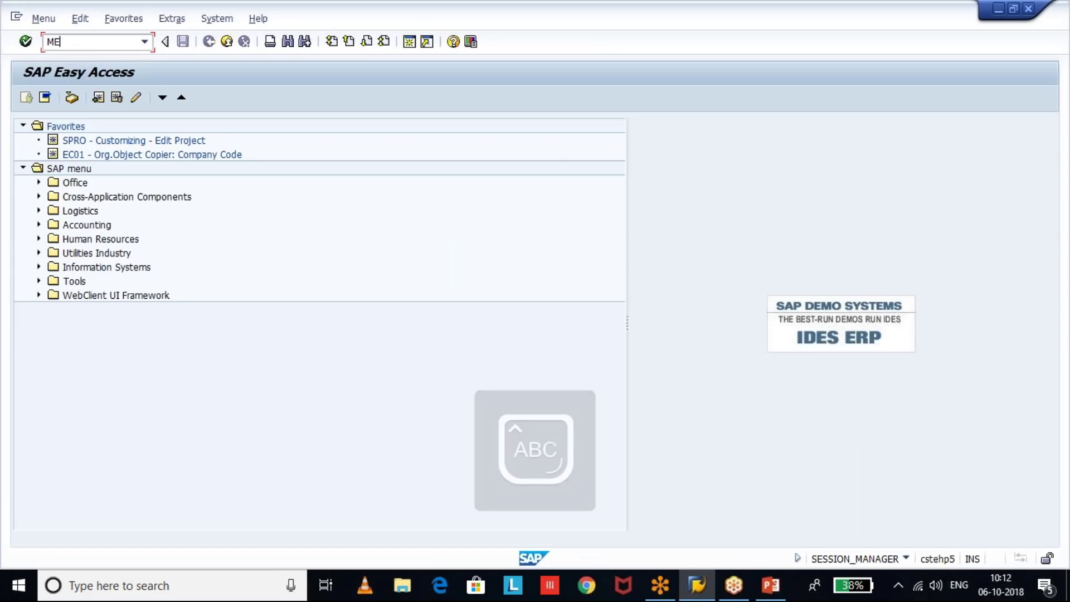
pyautogui.press('BackSpace')
pyautogui.press('BackSpace')
pyautogui.write('SAP')
pyautogui.press('Return')
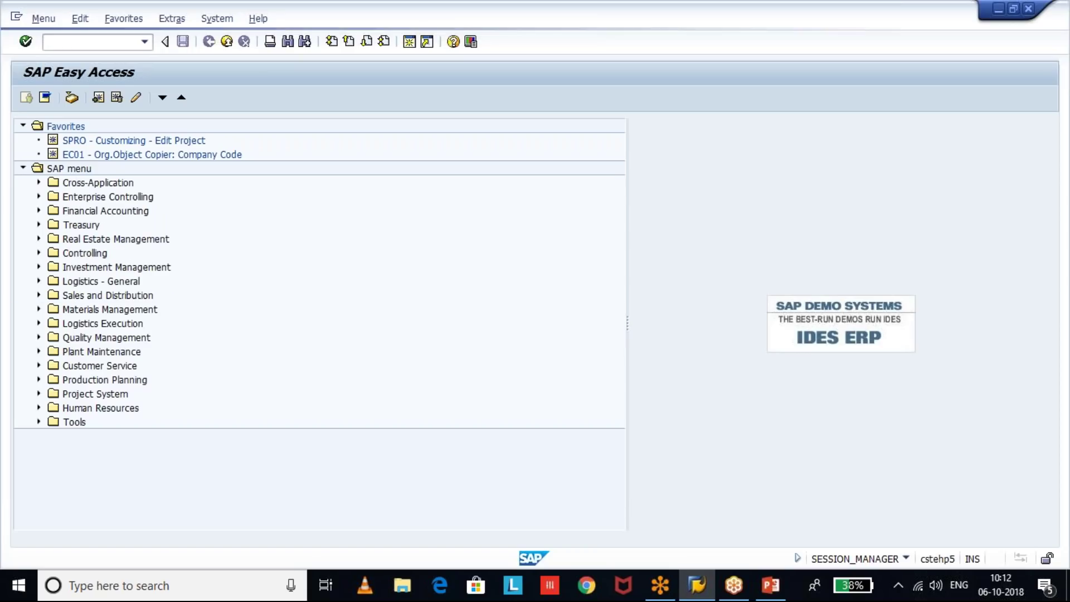
# Launch ME2N from Materials Management > Purchasing > Purchase Order
pyautogui.click(39, 310)
pyautogui.click(54, 337)
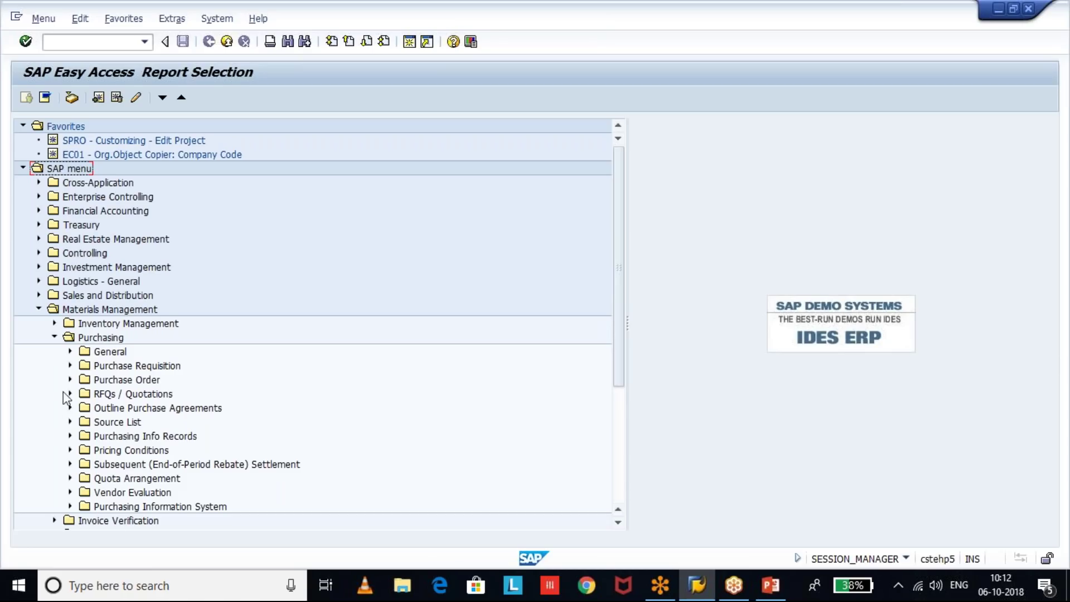
pyautogui.click(69, 381)
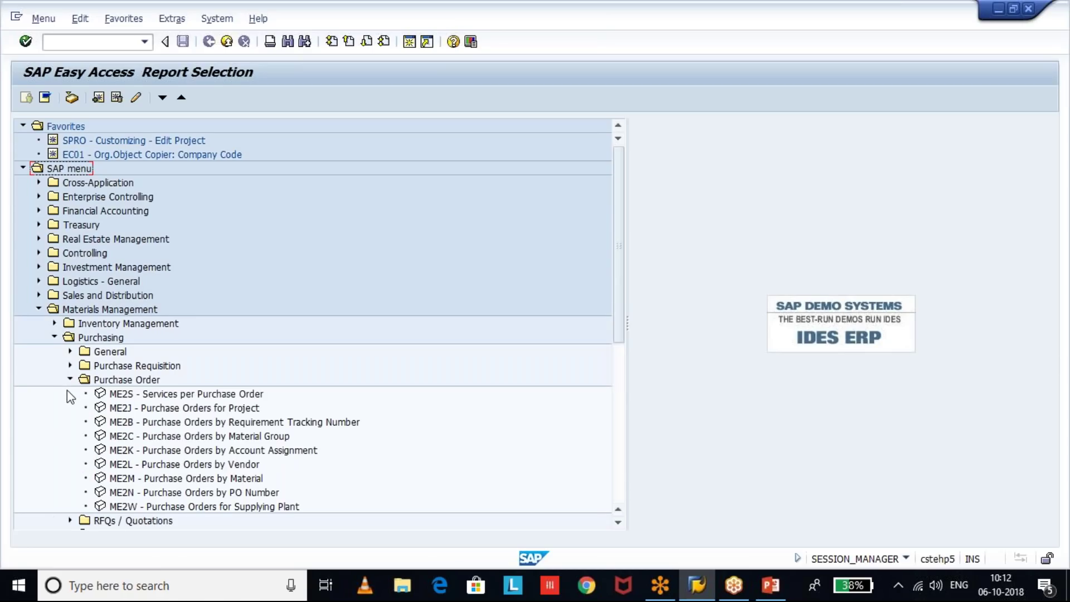
pyautogui.click(152, 494)
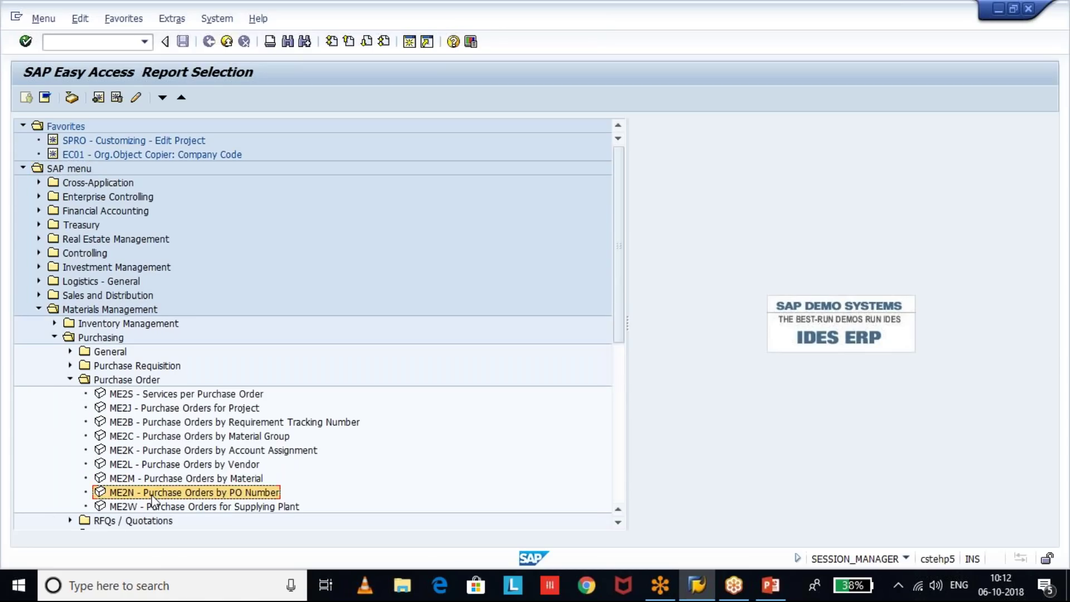
pyautogui.doubleClick(154, 495)
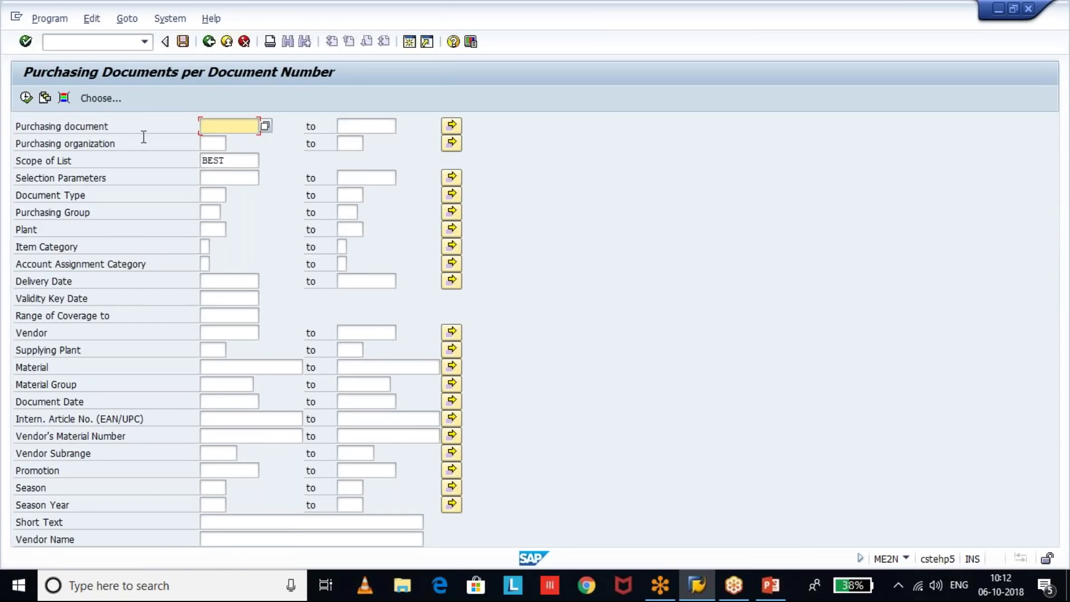
# Add Purch. doc. proc. state from Purchasing Document Header as a dynamic selection criterion
pyautogui.click(65, 98)
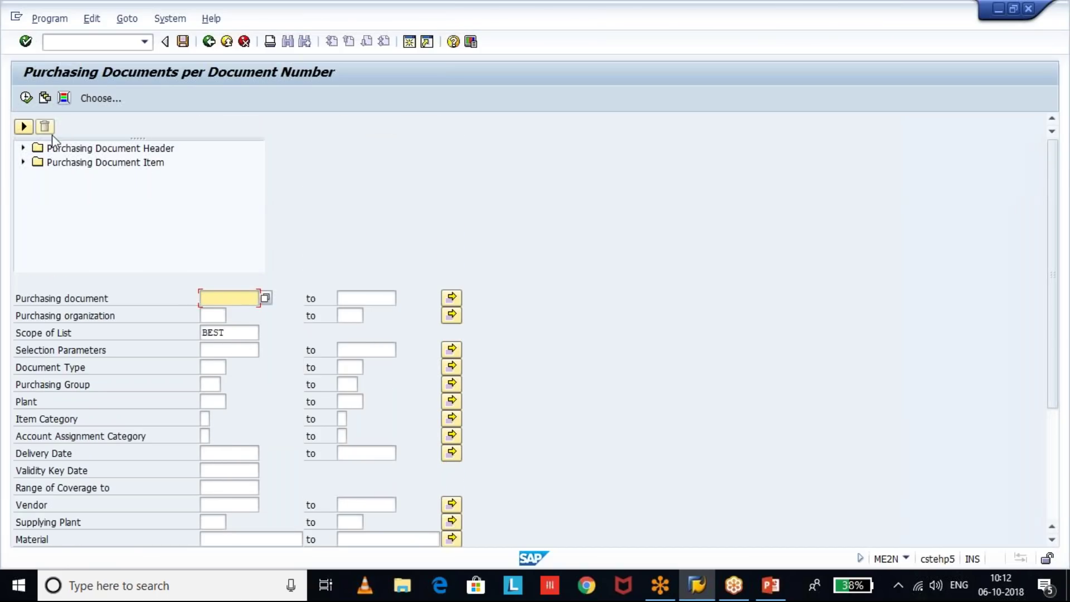
pyautogui.click(23, 148)
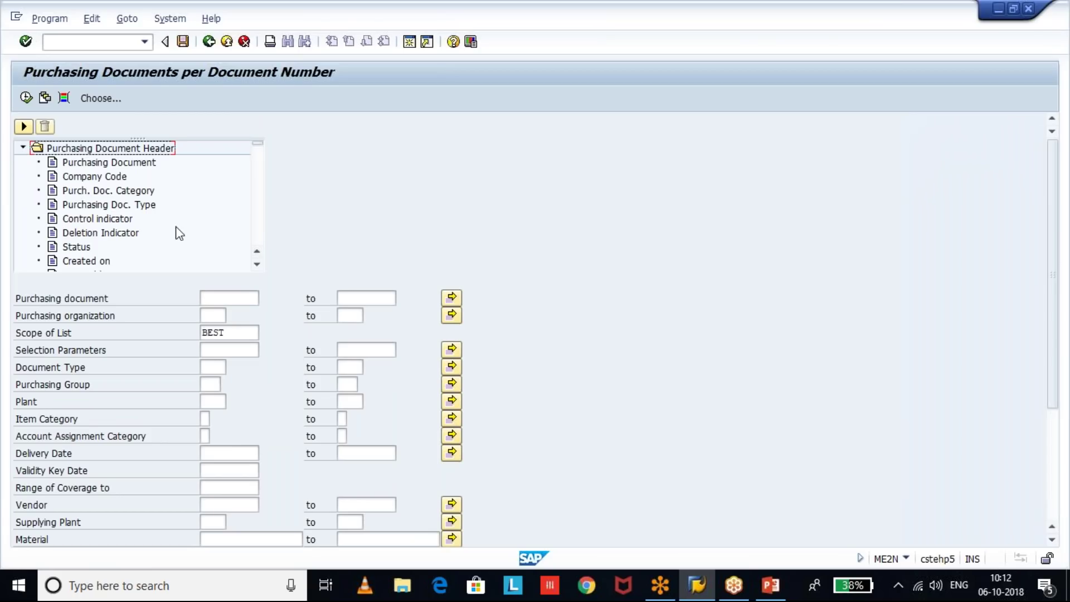
pyautogui.click(257, 225)
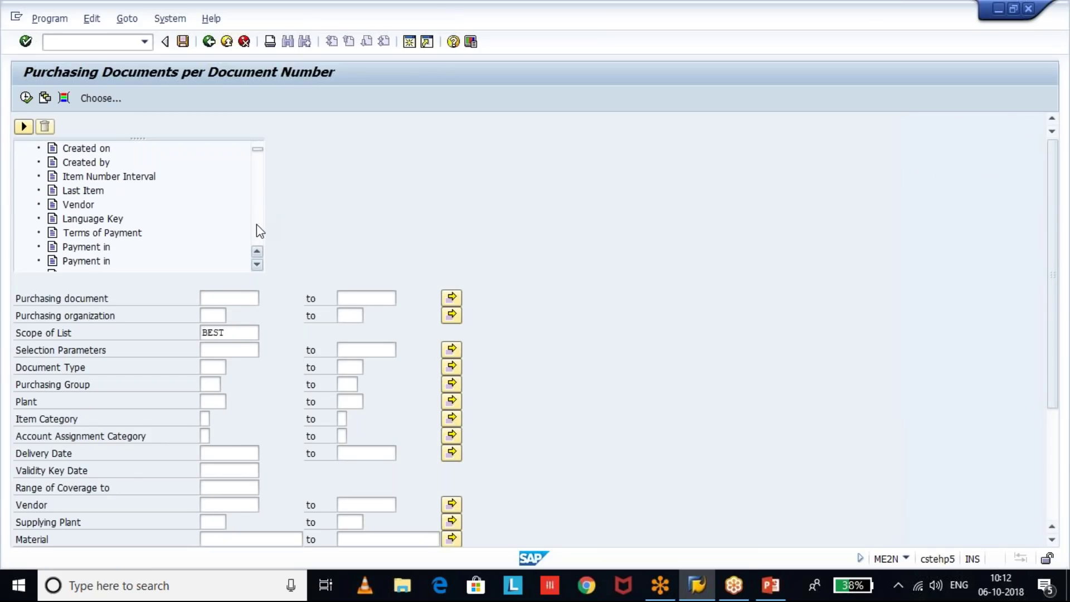
pyautogui.click(258, 156)
pyautogui.moveTo(258, 146); pyautogui.dragTo(258, 204)
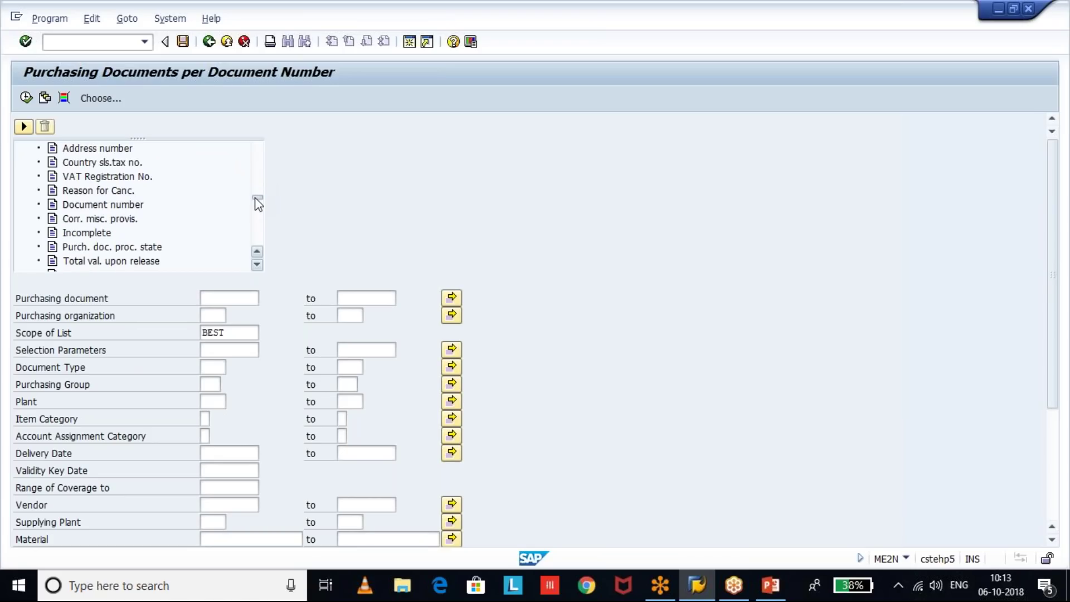
pyautogui.click(110, 247)
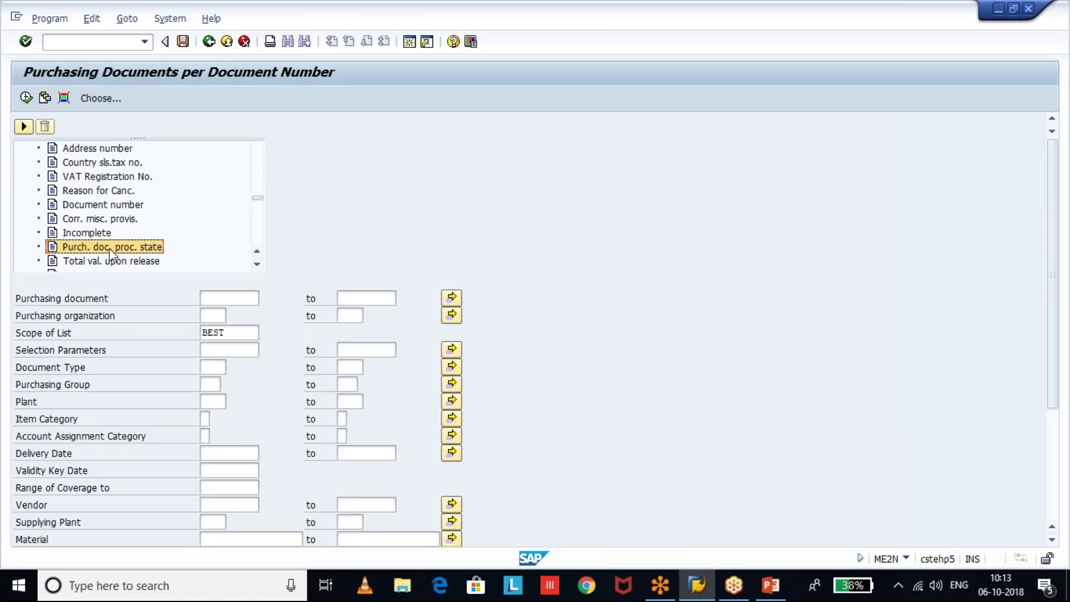
pyautogui.doubleClick(109, 248)
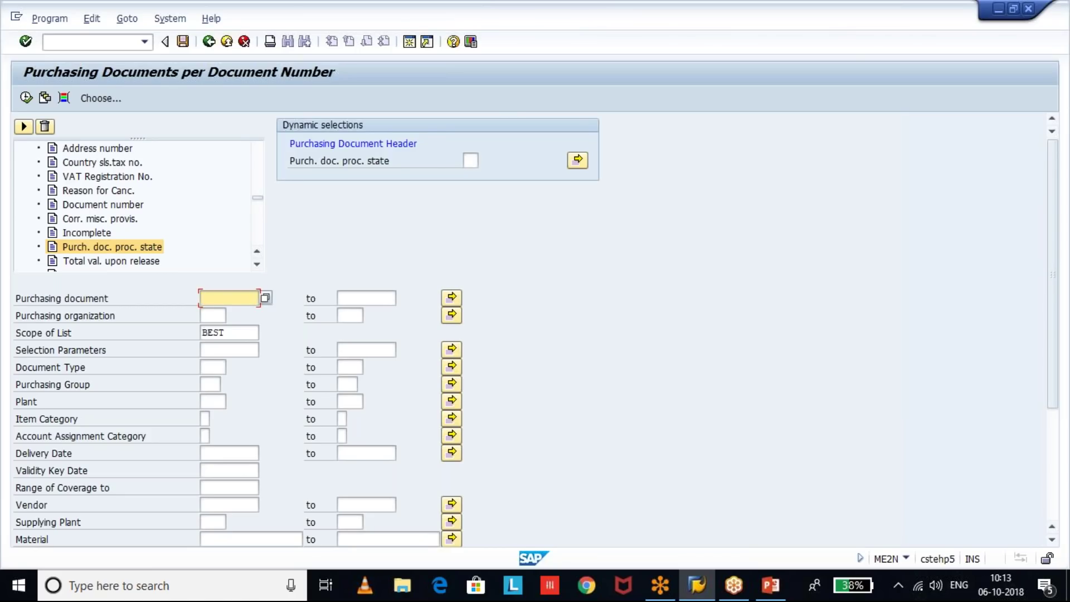
pyautogui.click(472, 163)
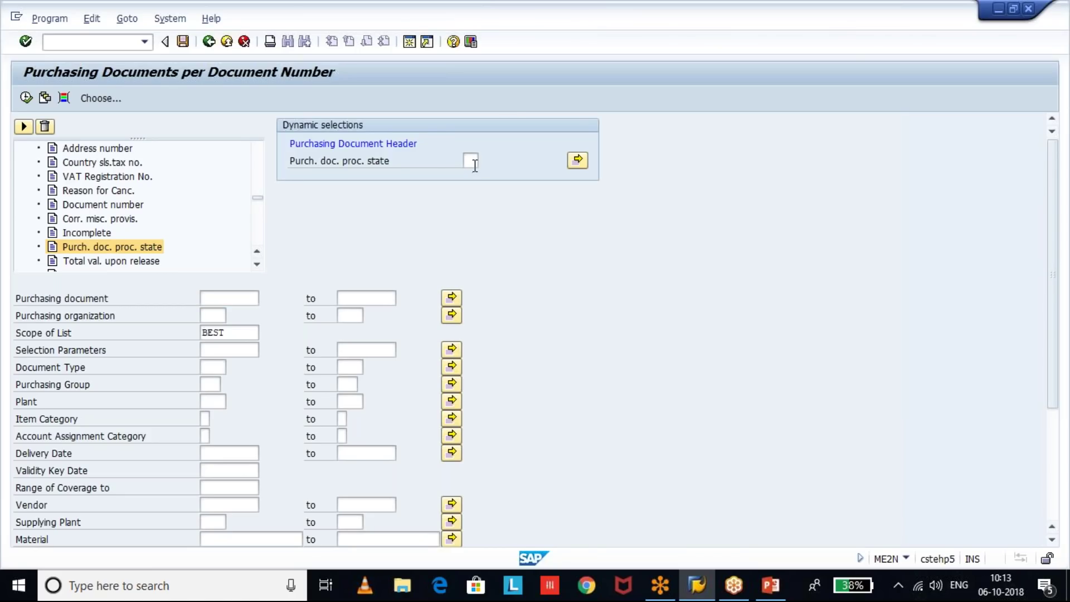
# Fill the processing state criterion with 08 Rejected from the value help list
pyautogui.press('F4')
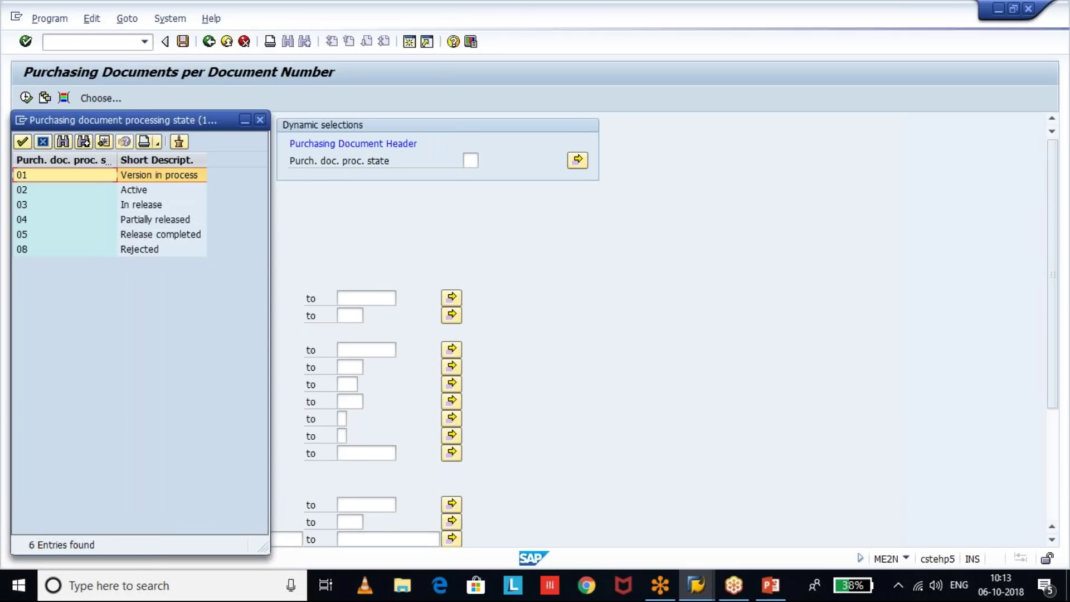
pyautogui.moveTo(151, 118); pyautogui.dragTo(784, 86)
pyautogui.click(760, 218)
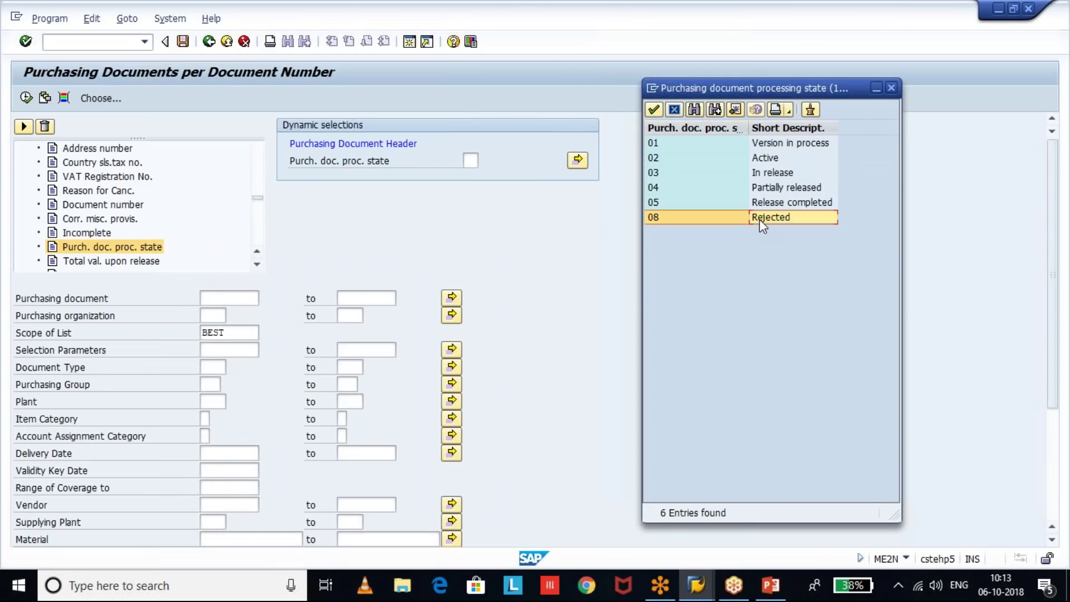
pyautogui.doubleClick(760, 218)
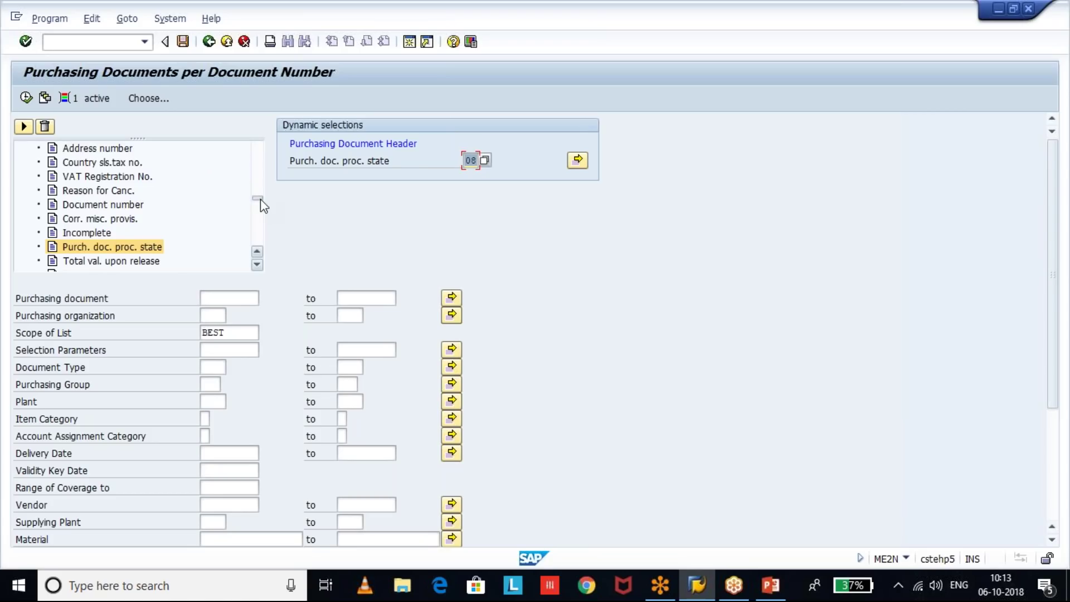
pyautogui.moveTo(260, 199); pyautogui.dragTo(262, 137)
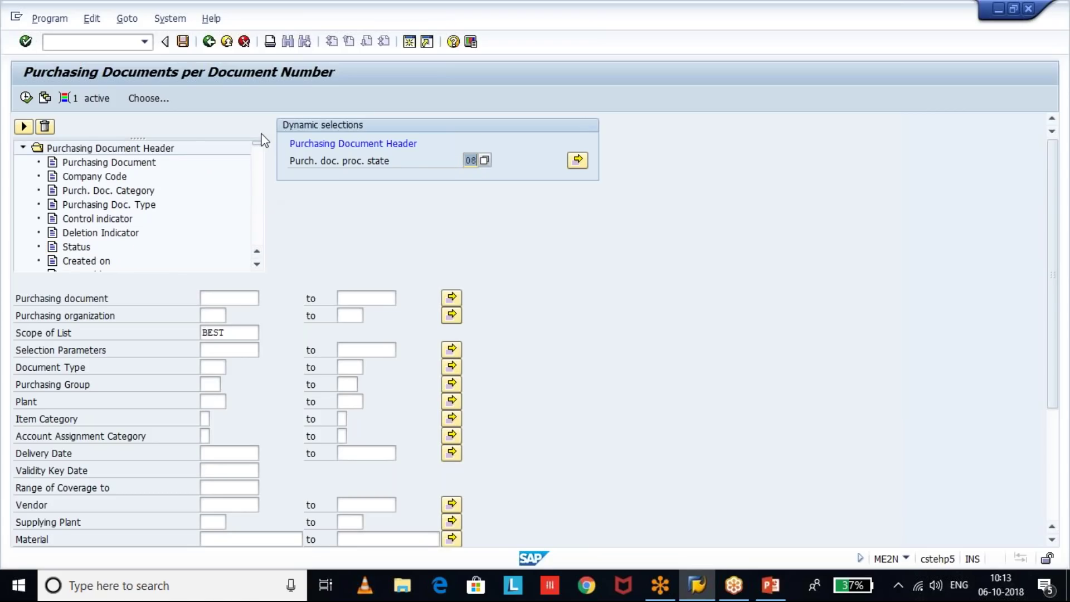
# Save the selections as variant REJECTED_PO with description 'Rejected PO List'
pyautogui.click(182, 41)
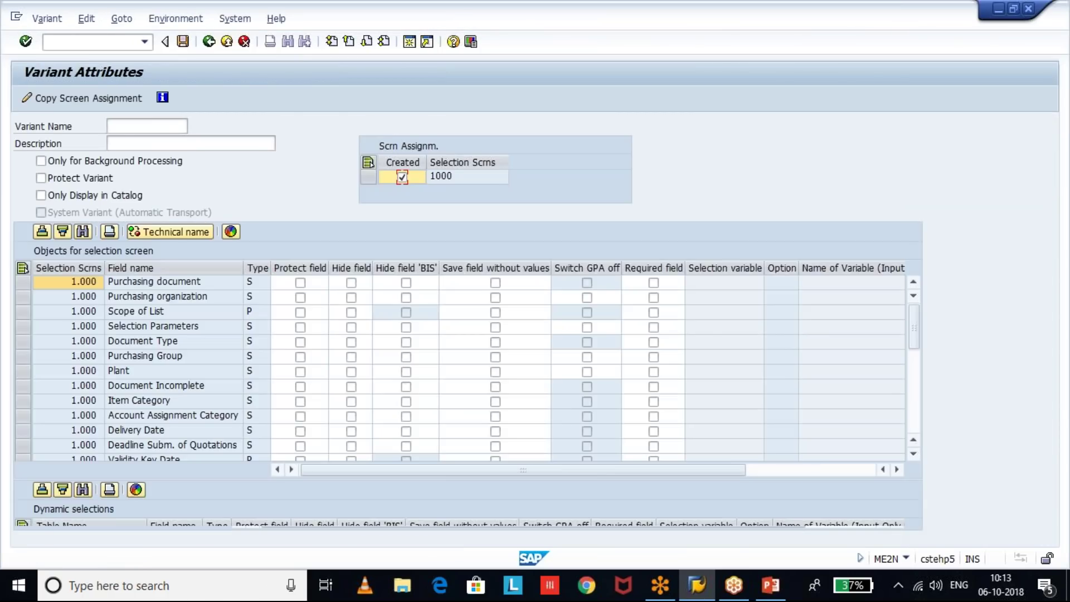
pyautogui.click(118, 127)
pyautogui.write('USER')
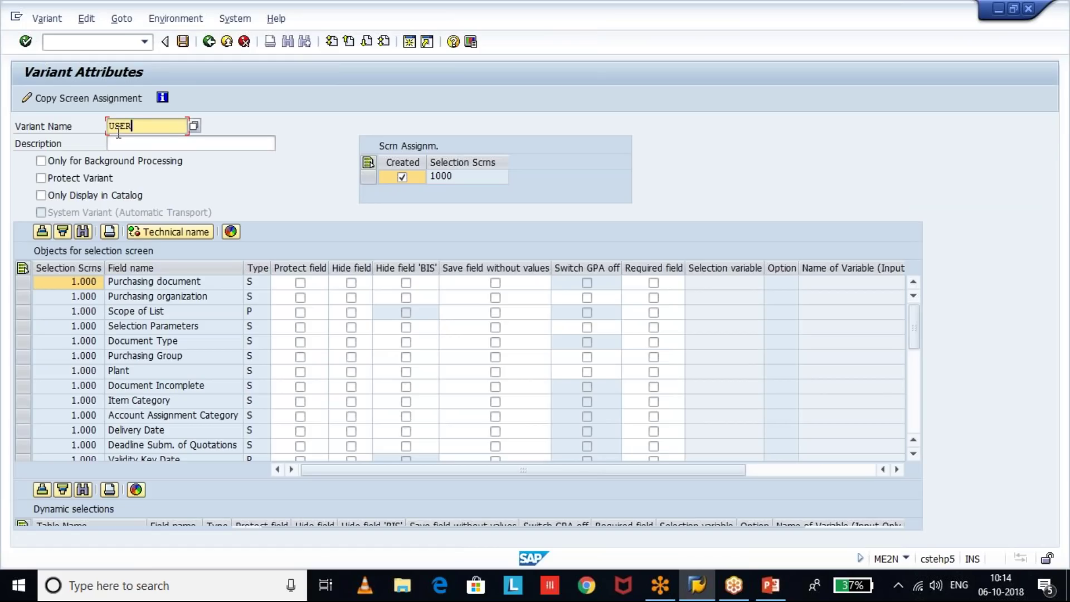
pyautogui.press('BackSpace')
pyautogui.press('BackSpace')
pyautogui.press('BackSpace')
pyautogui.press('BackSpace')
pyautogui.write('PO')
pyautogui.press('BackSpace')
pyautogui.press('BackSpace')
pyautogui.write('REJECTED_PO')
pyautogui.click(110, 143)
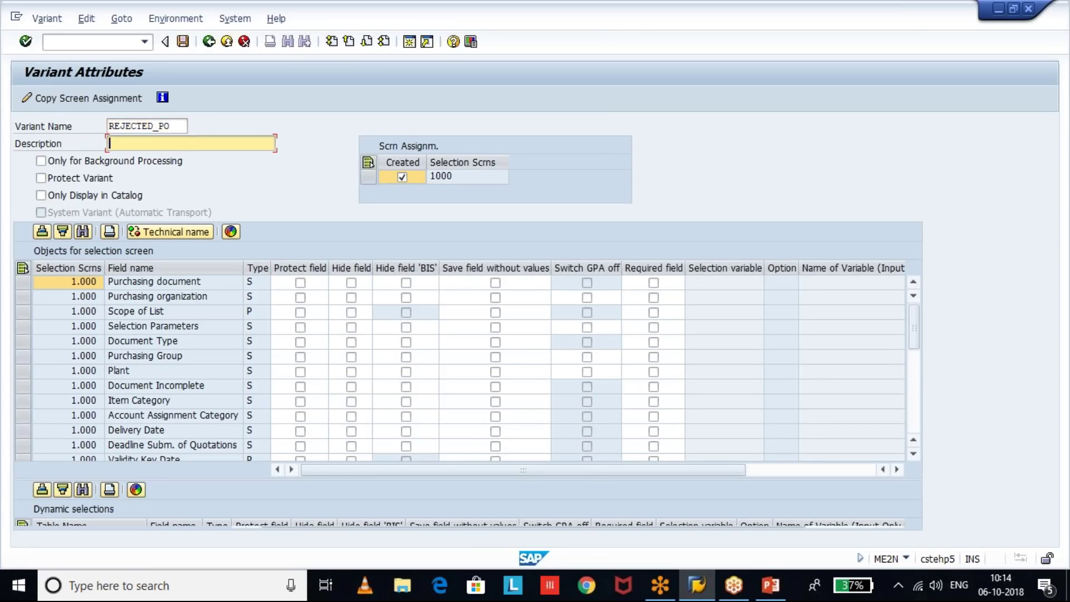
pyautogui.write('Re')
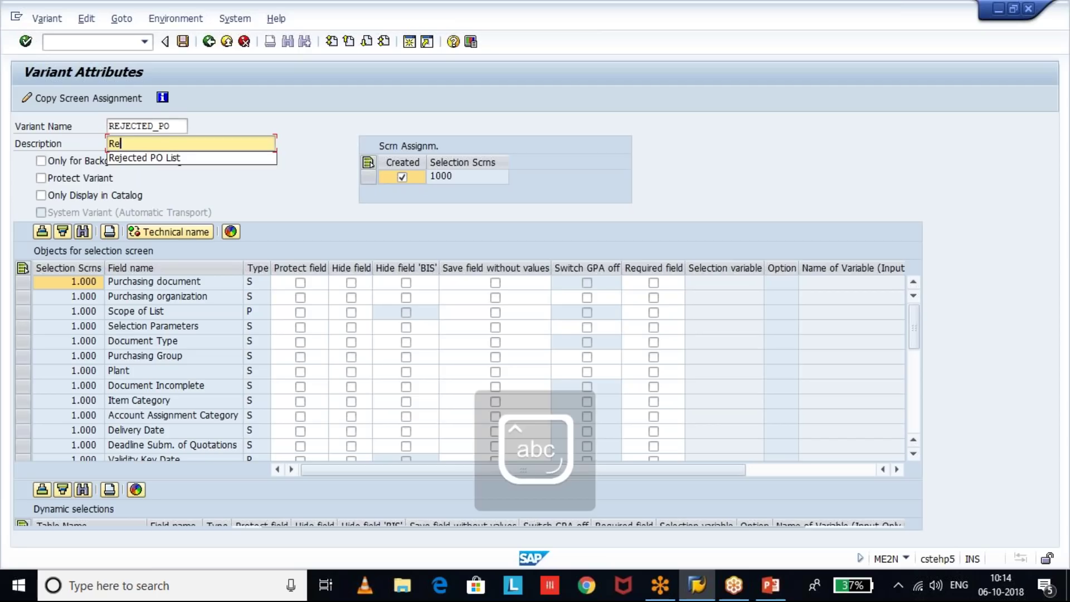
pyautogui.click(145, 157)
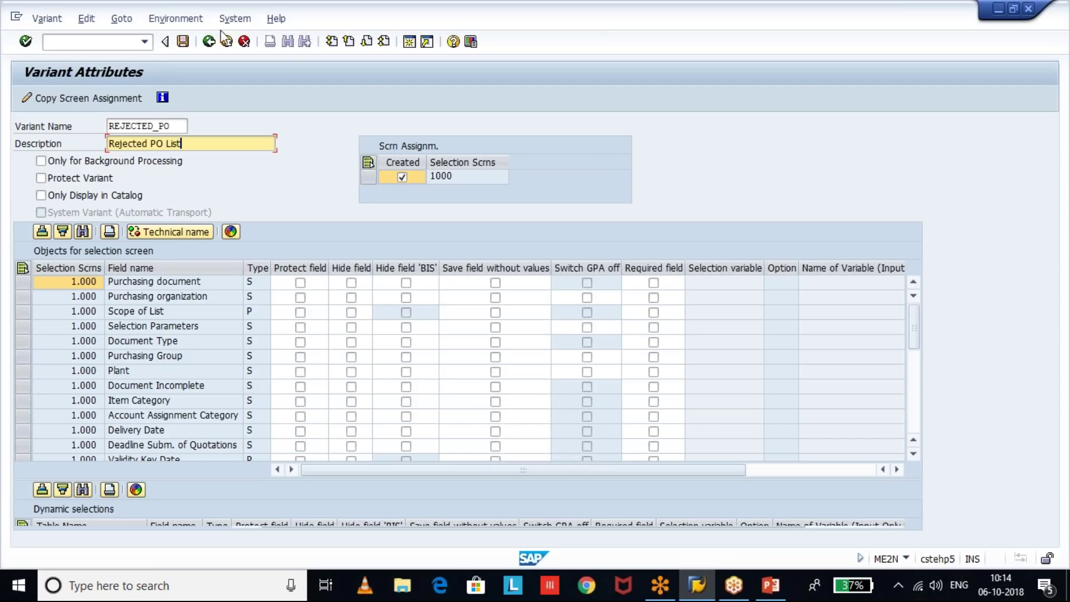
pyautogui.click(184, 45)
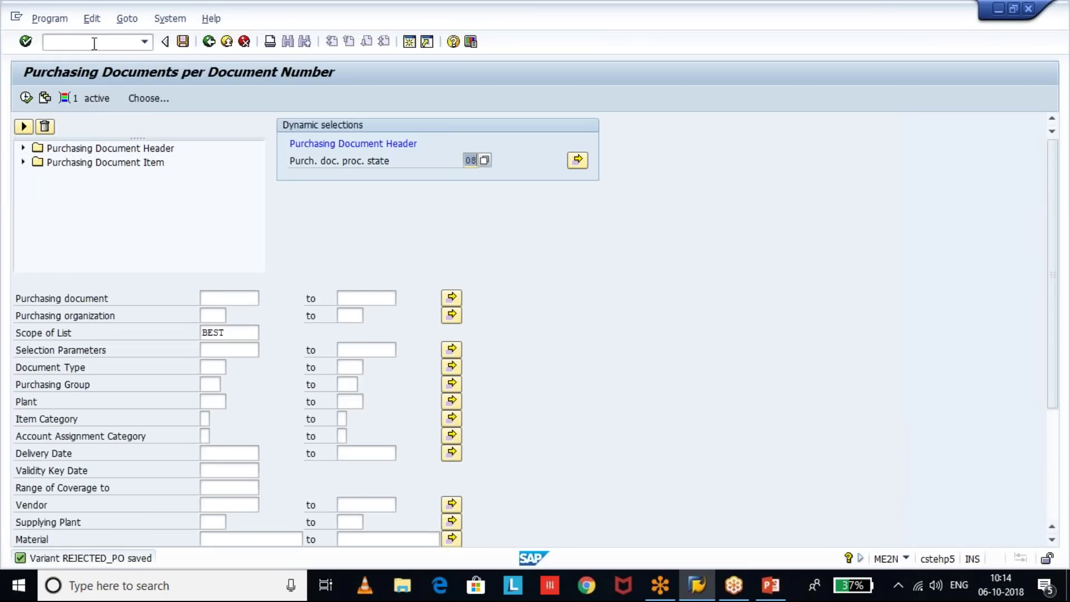
pyautogui.click(67, 39)
# Reopen ME2N with /nme2n and apply the saved PO_REJECTED variant
pyautogui.write('/nme2n')
pyautogui.press('Return')
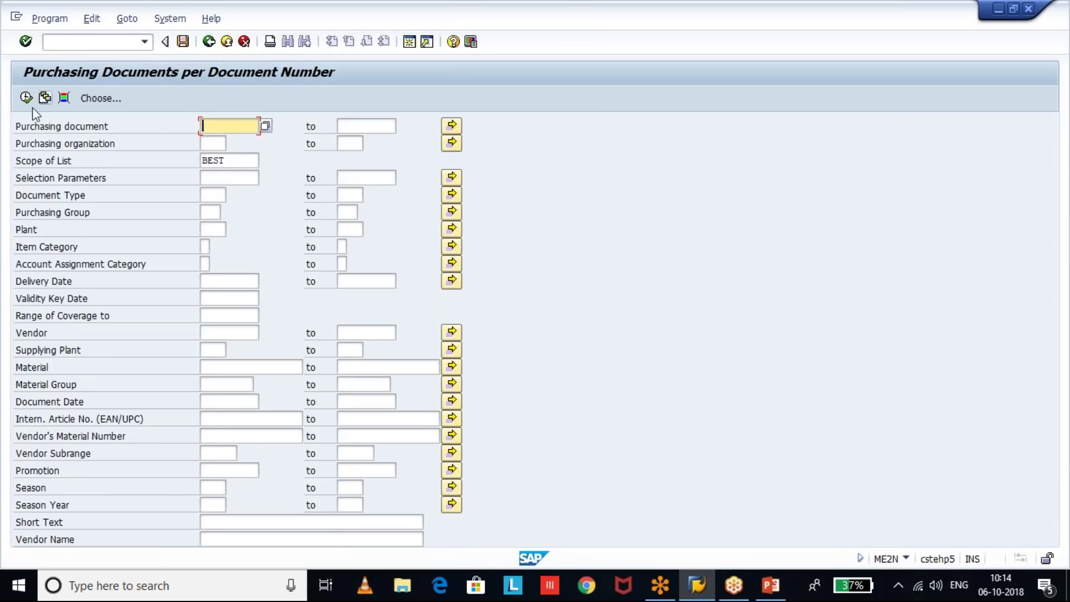
pyautogui.click(45, 98)
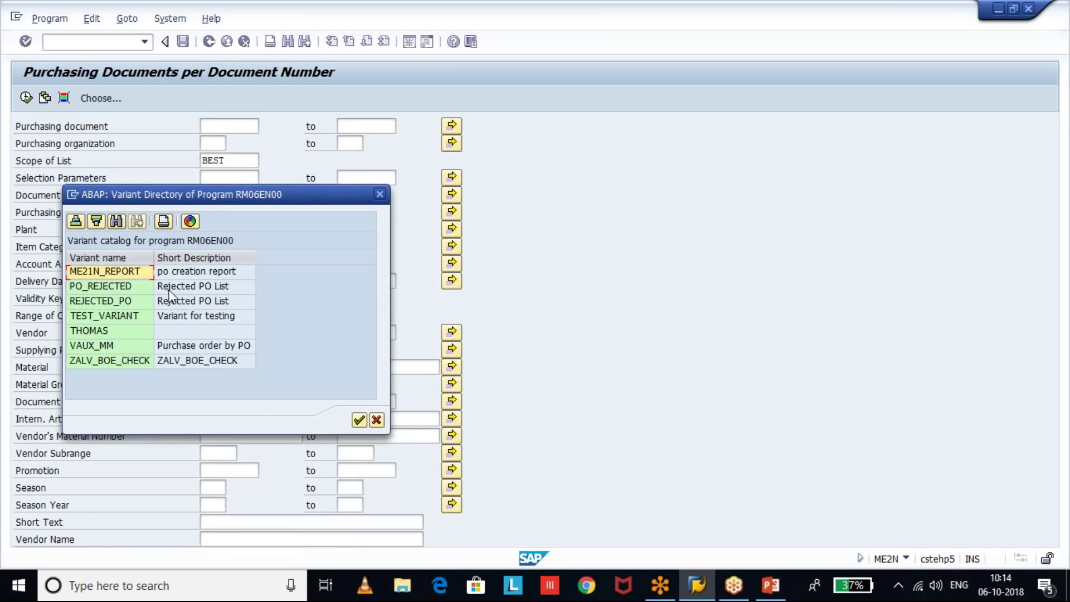
pyautogui.click(170, 288)
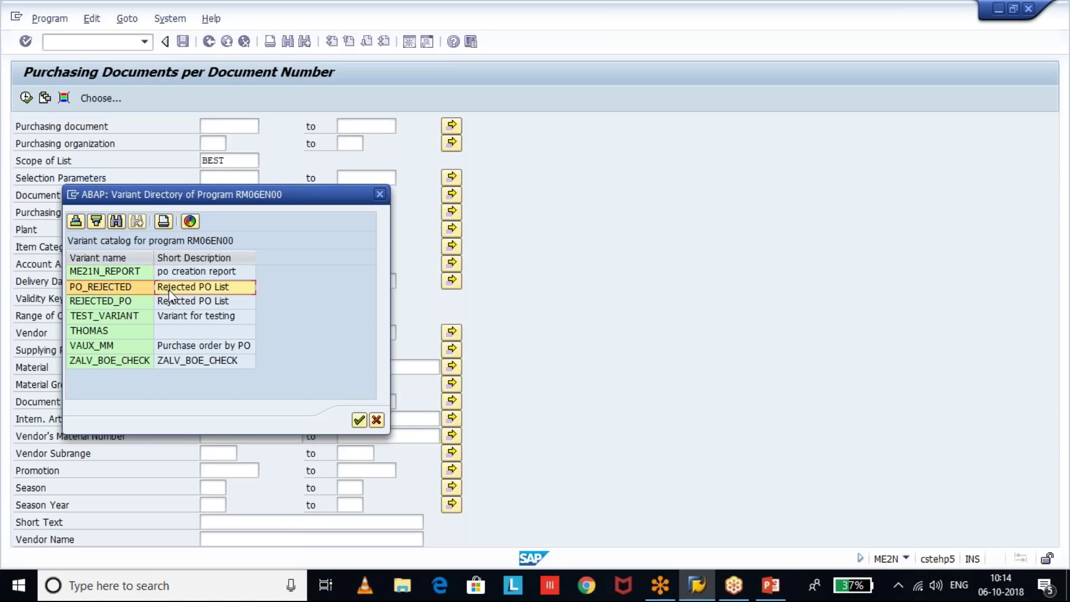
pyautogui.doubleClick(169, 290)
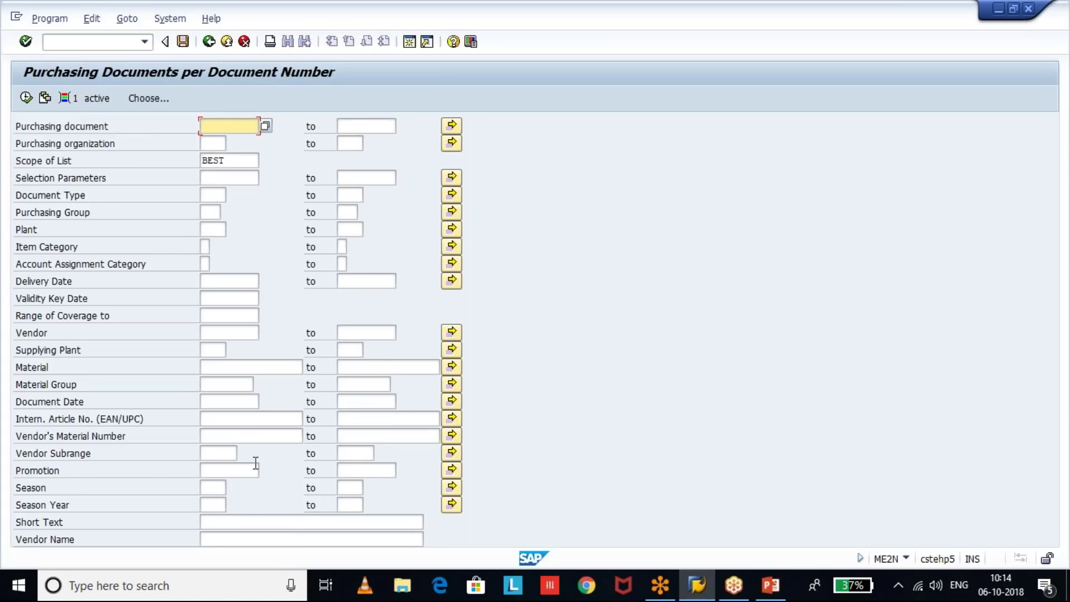
pyautogui.click(217, 400)
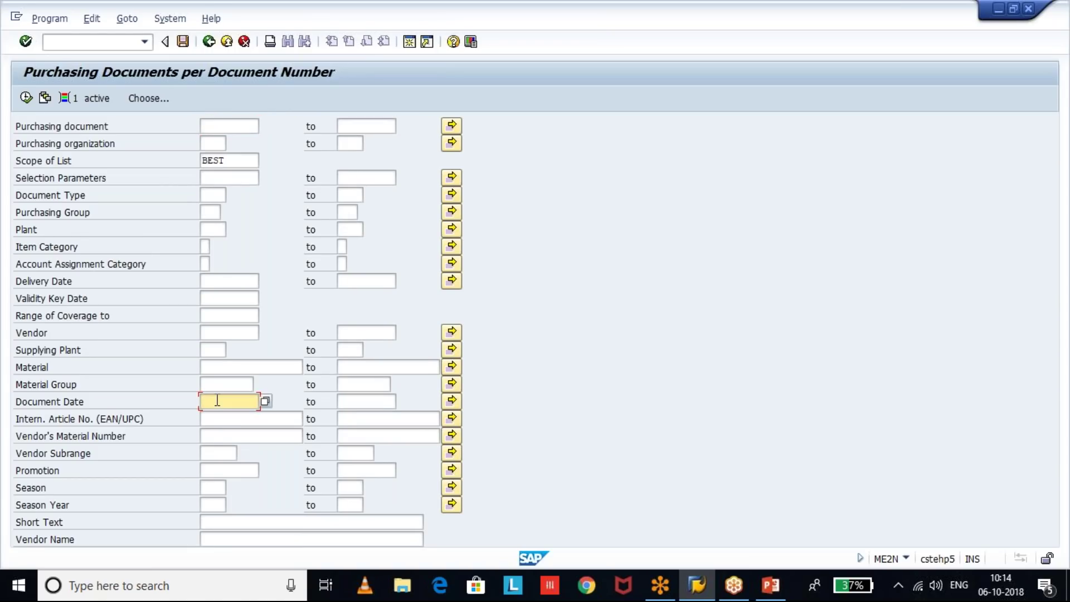
pyautogui.write('0101201')
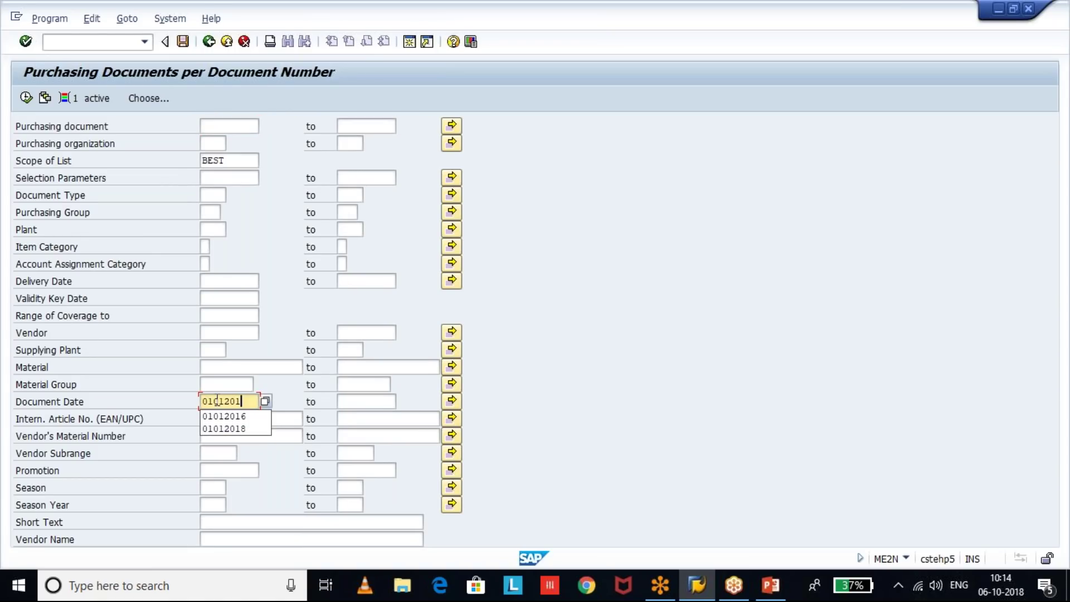
pyautogui.press('BackSpace')
pyautogui.write('01')
pyautogui.press('Tab')
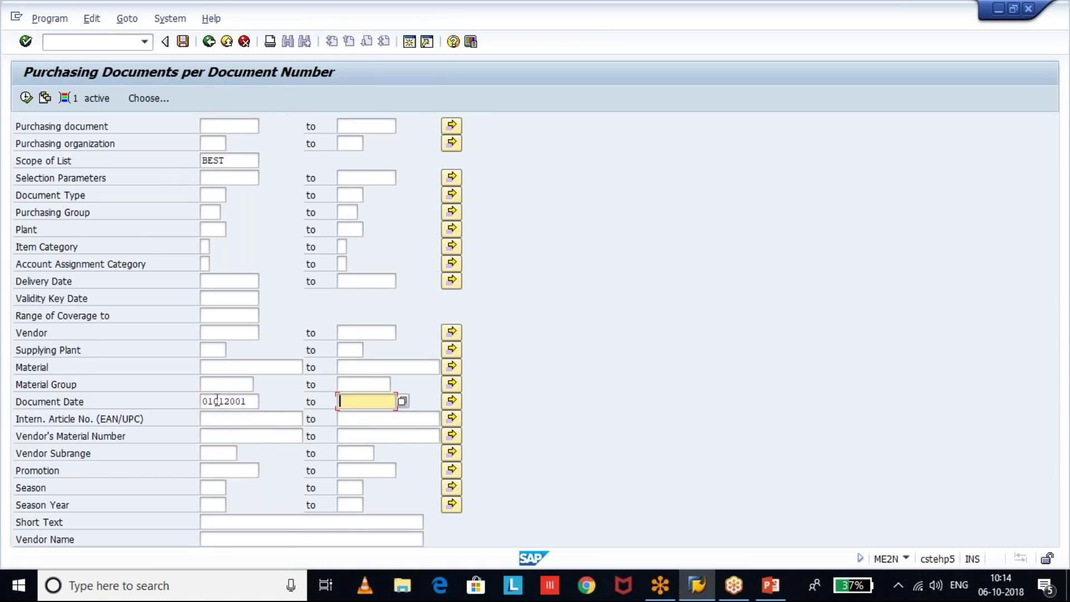
pyautogui.write('0110201')
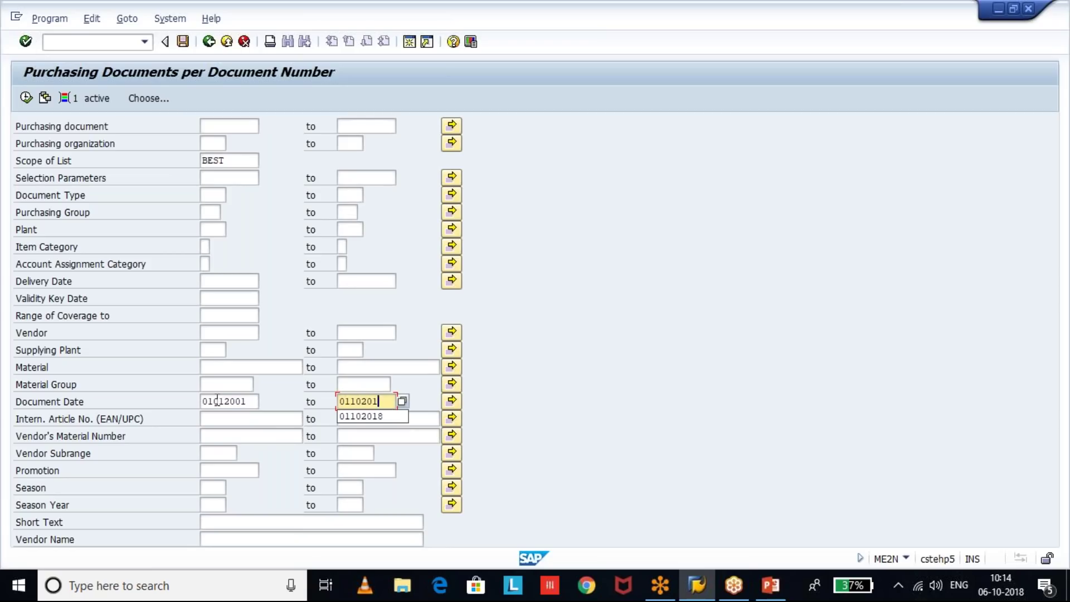
pyautogui.write('.10.2018')
pyautogui.press('Return')
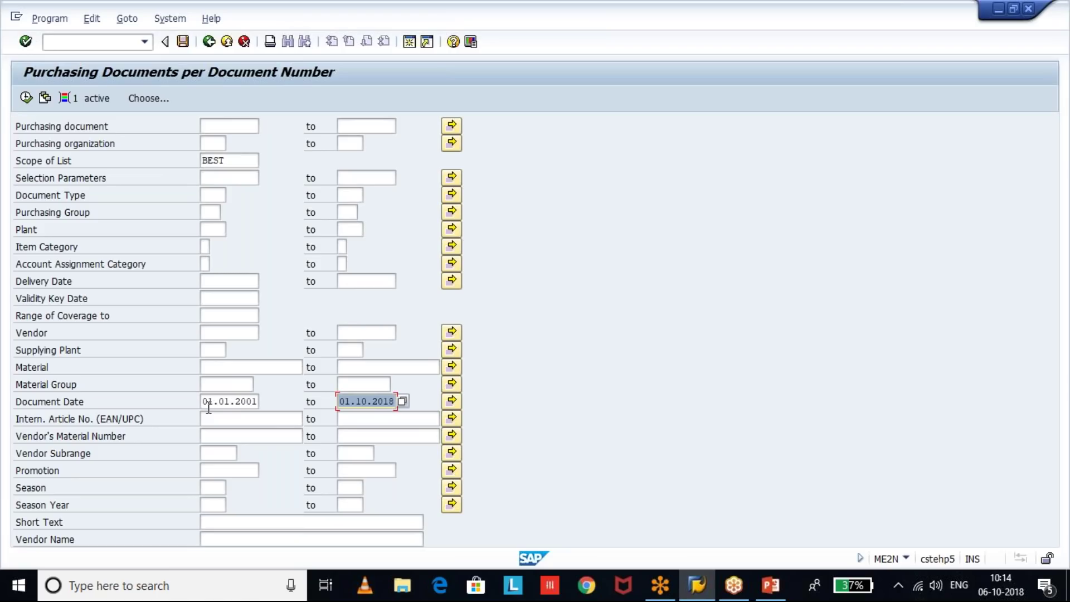
pyautogui.click(210, 143)
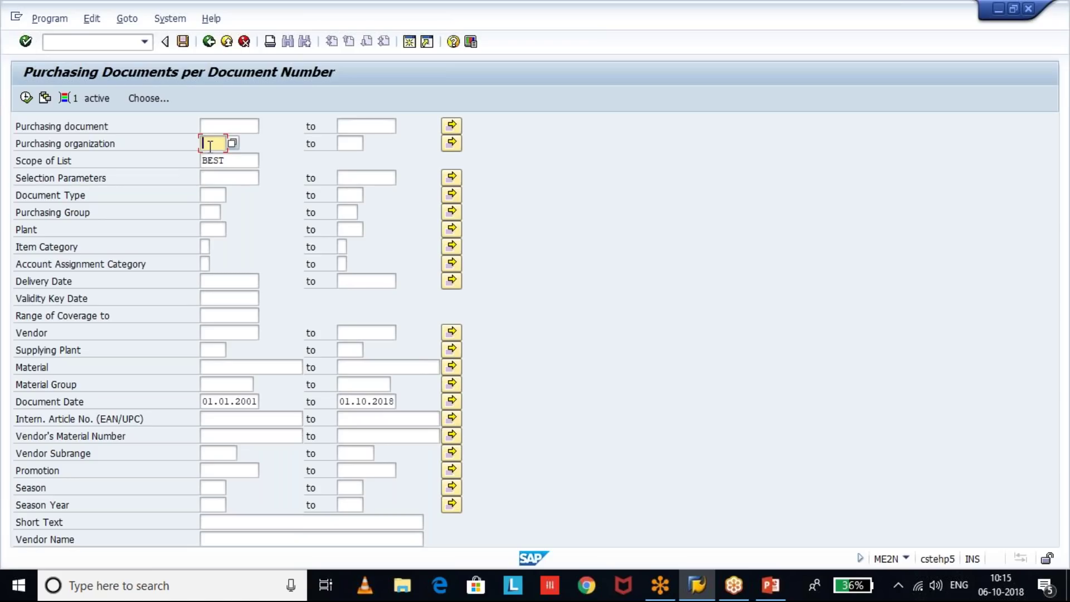
pyautogui.click(217, 228)
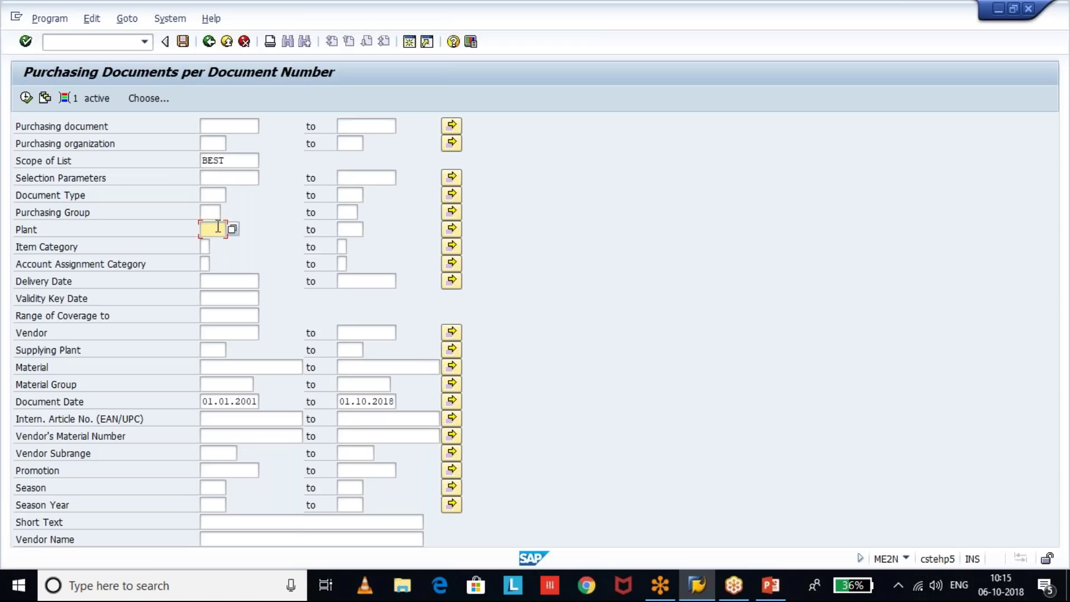
pyautogui.click(26, 97)
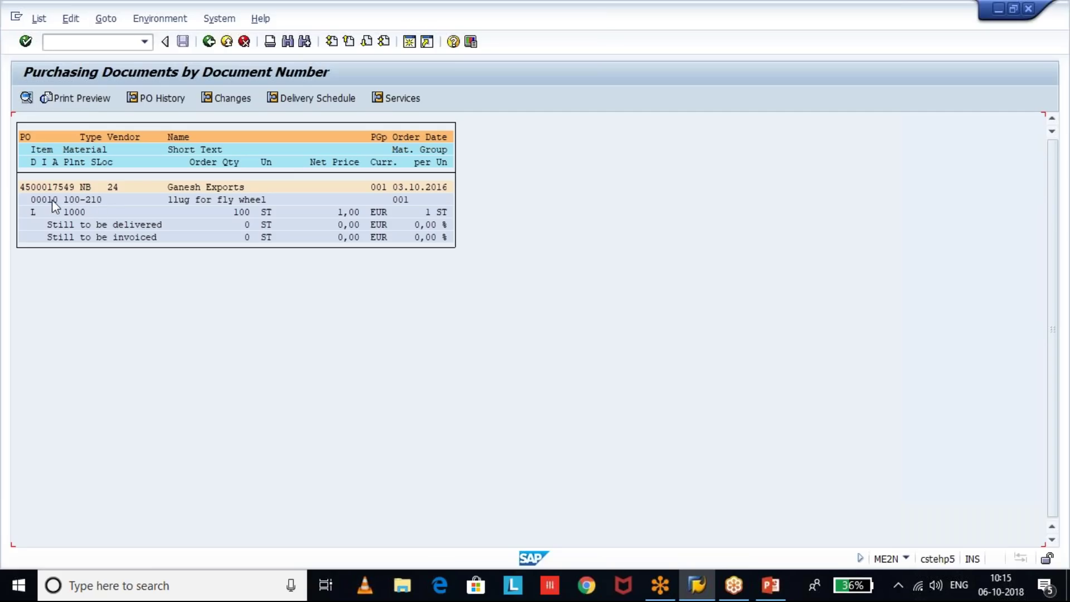
pyautogui.click(206, 45)
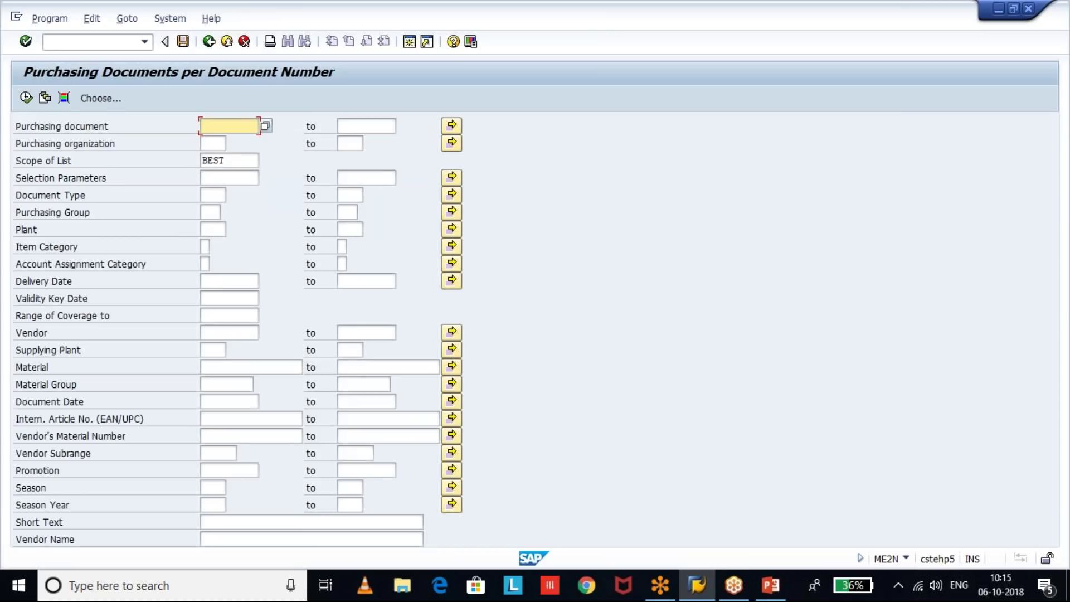
pyautogui.click(48, 98)
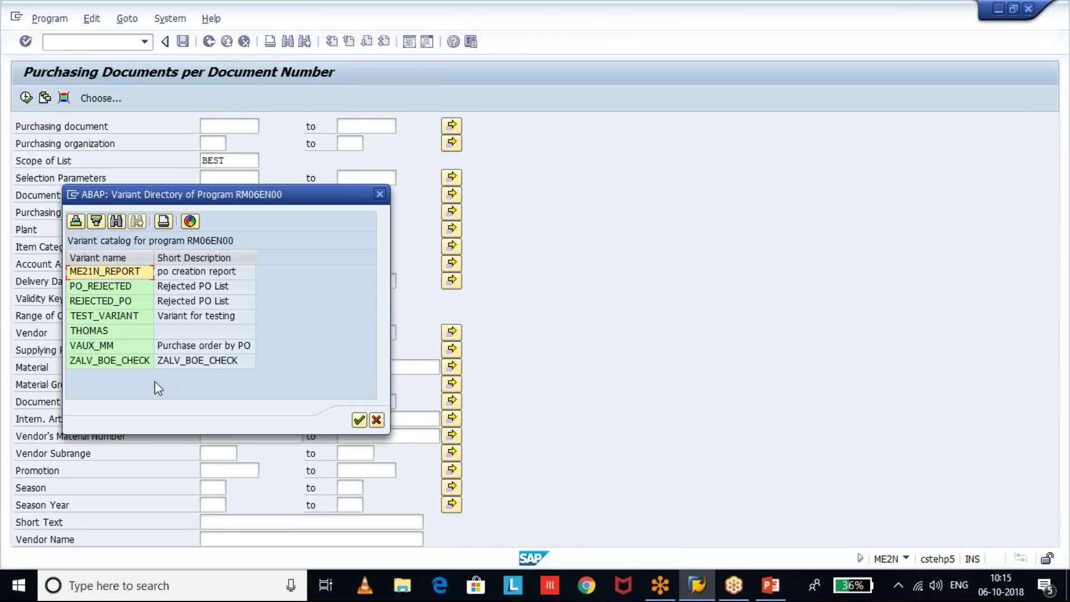
pyautogui.doubleClick(179, 292)
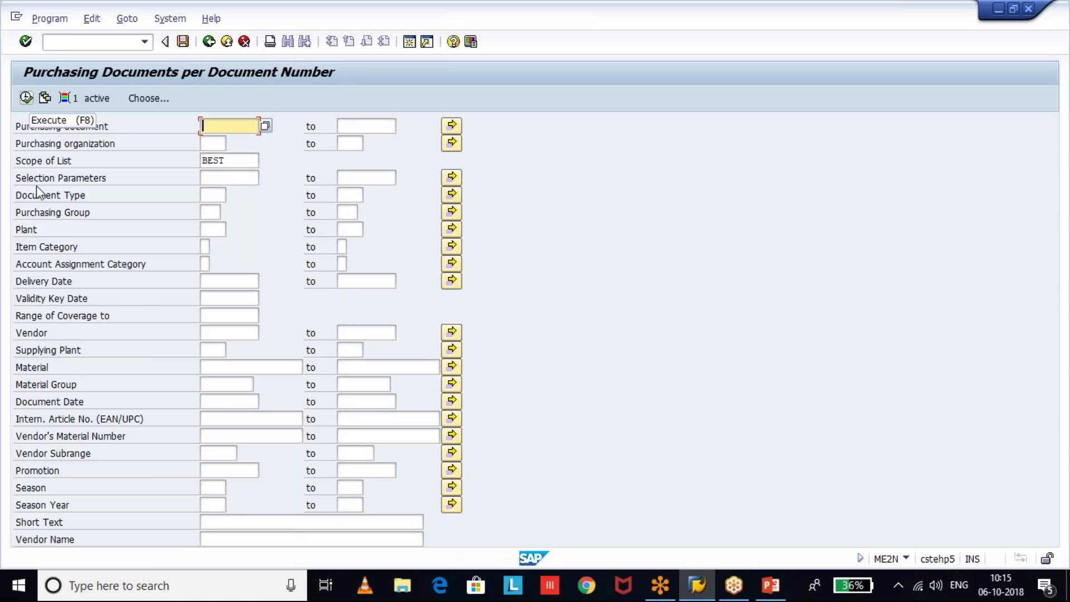
pyautogui.click(220, 401)
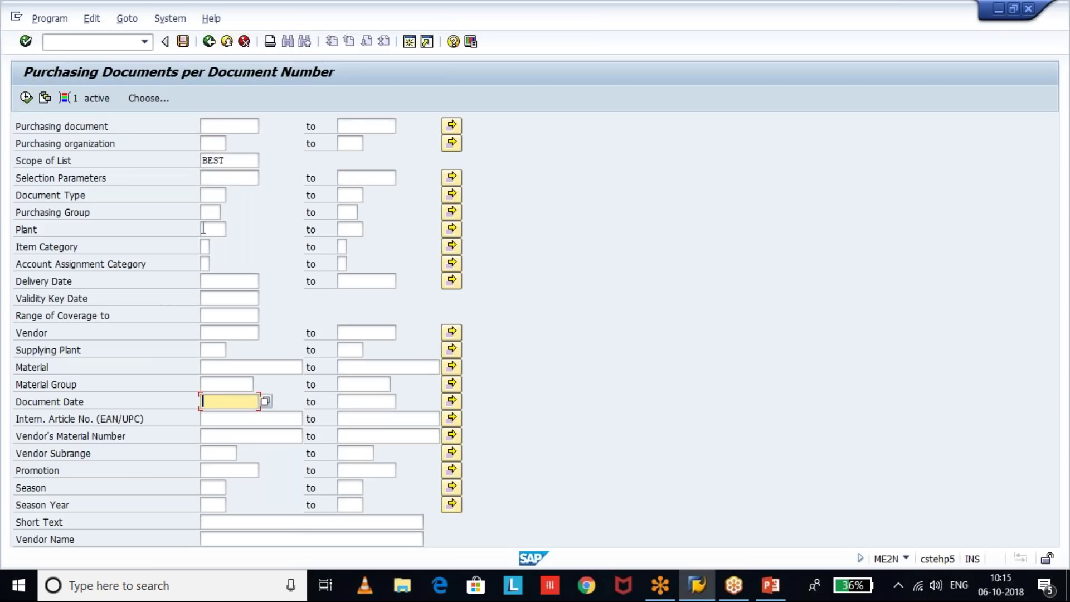
pyautogui.click(209, 211)
pyautogui.click(213, 228)
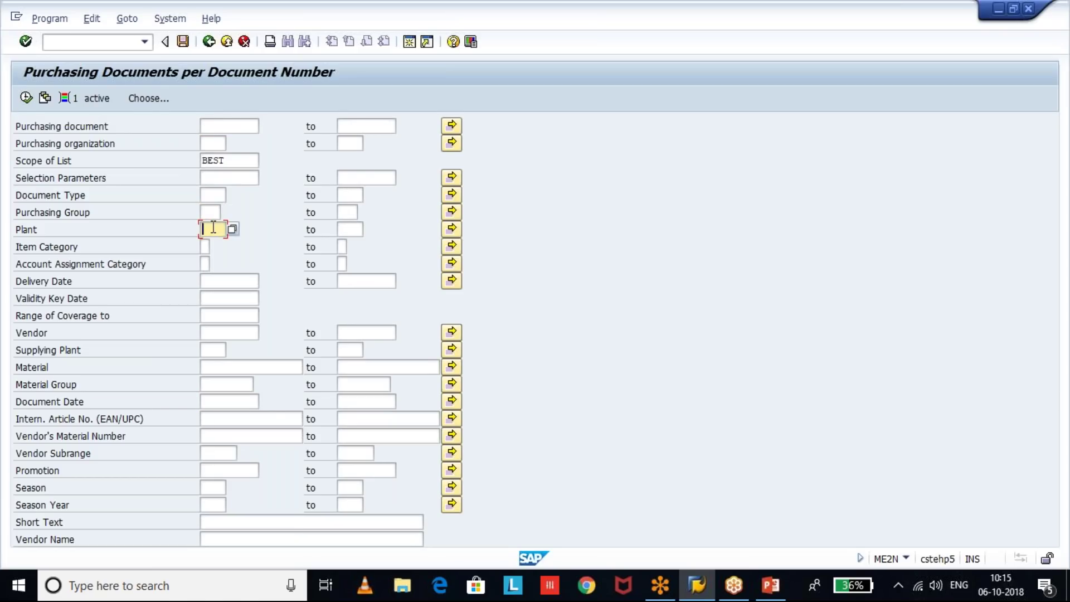
pyautogui.click(213, 144)
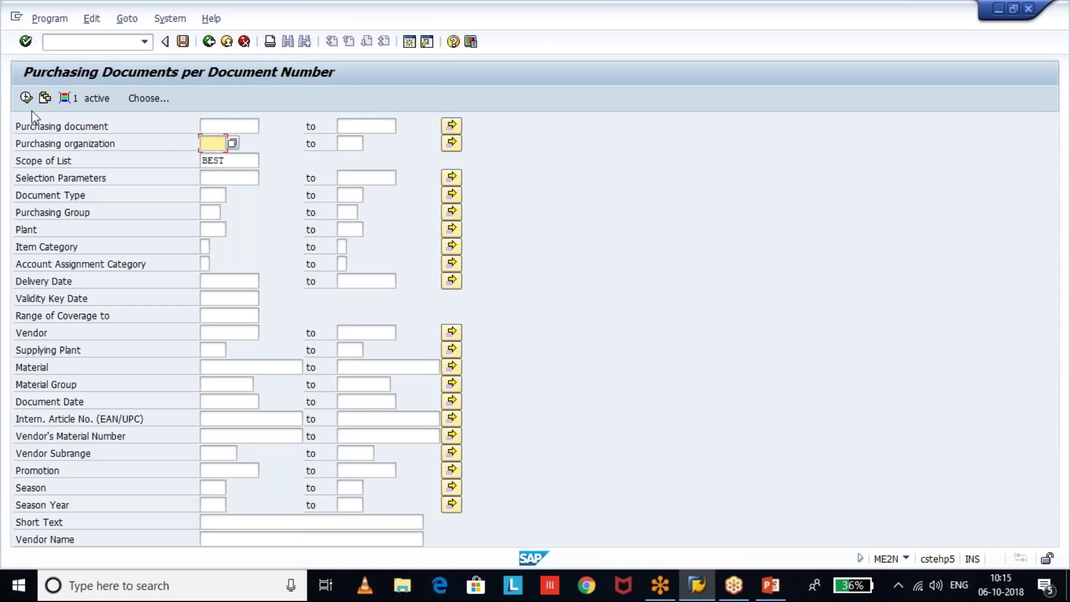
pyautogui.click(25, 97)
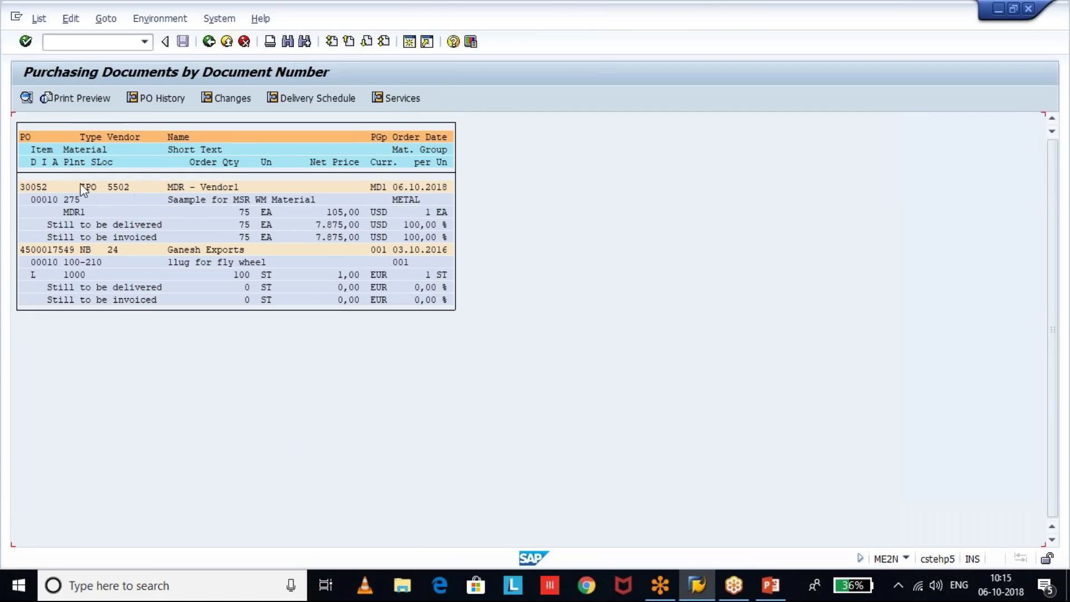
# Open purchase order 30052 from the list and switch it to change mode
pyautogui.click(39, 188)
pyautogui.doubleClick(39, 188)
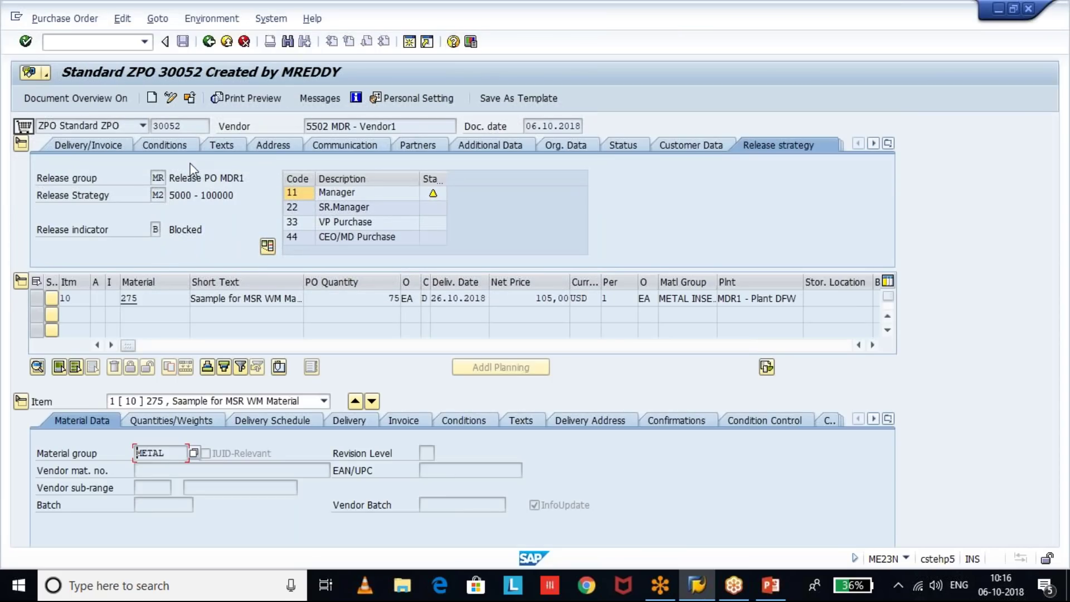
pyautogui.click(171, 99)
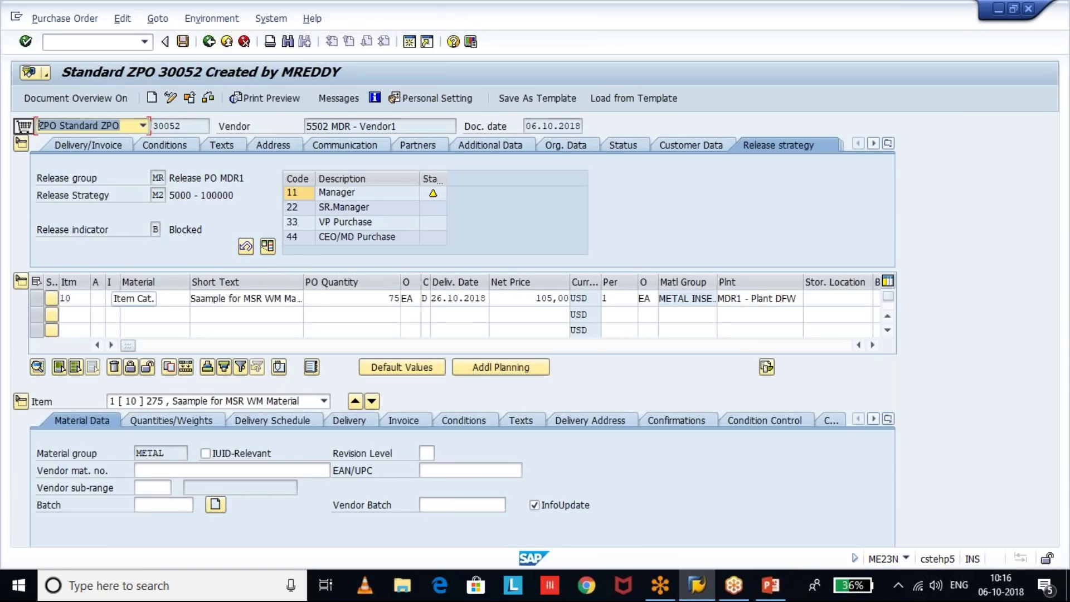
# Leave the order with /n and return to the SAP Easy Access menu
pyautogui.click(73, 43)
pyautogui.write('/n')
pyautogui.press('Return')
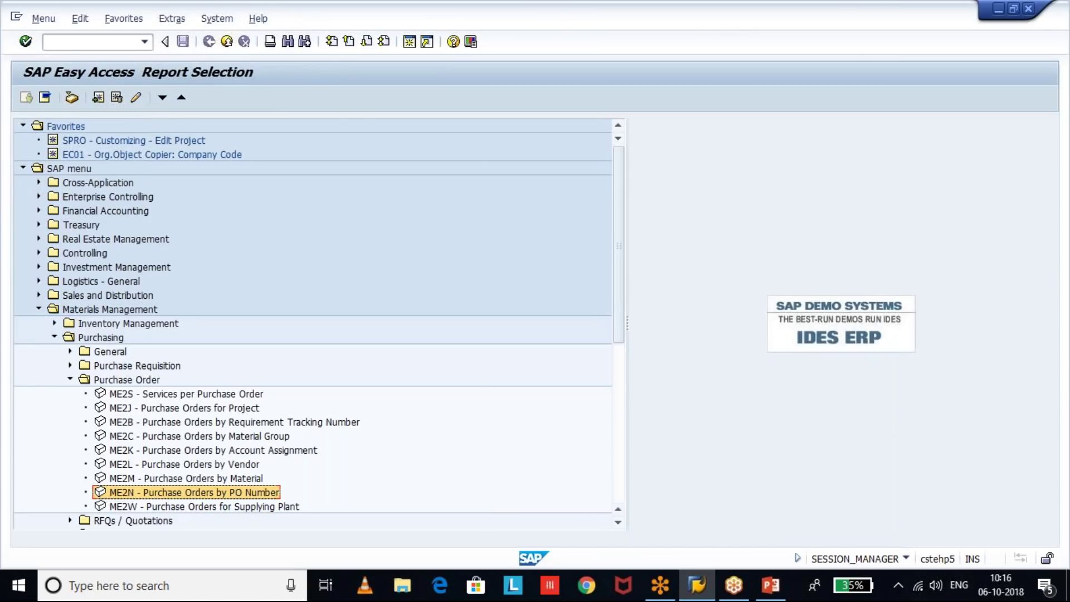
# Open SE16N and load the selection fields of table EKKO
pyautogui.click(63, 45)
pyautogui.write('/nse16n')
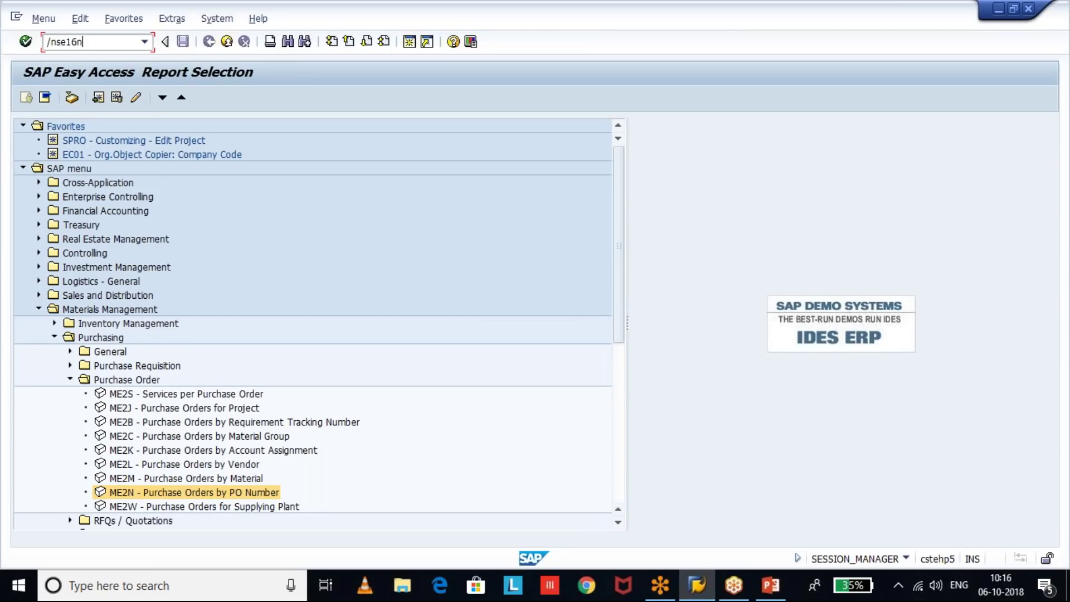
pyautogui.press('Return')
pyautogui.write('ekko')
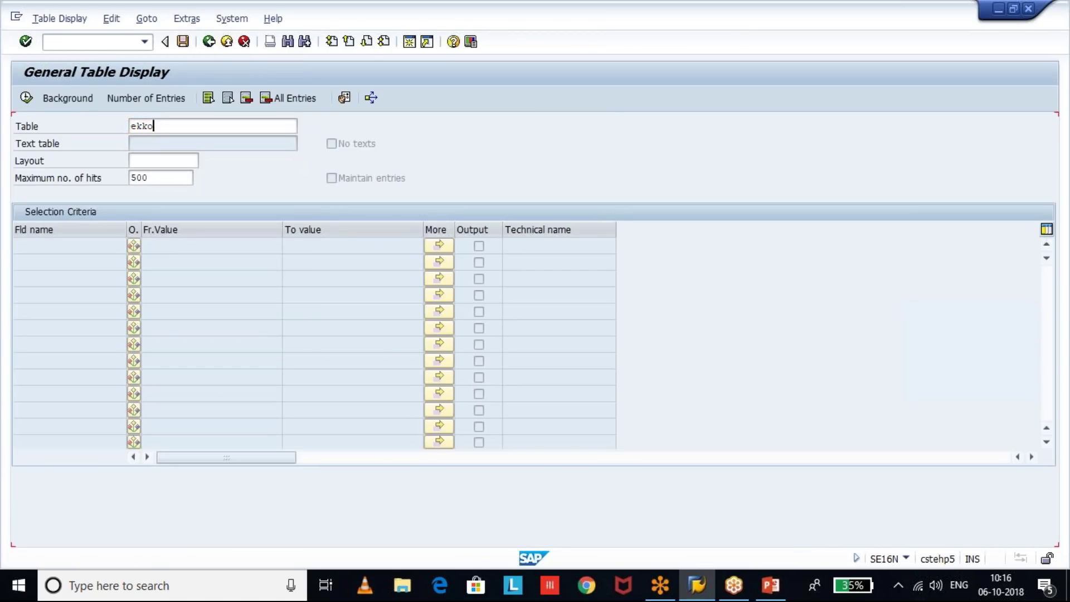
pyautogui.press('Return')
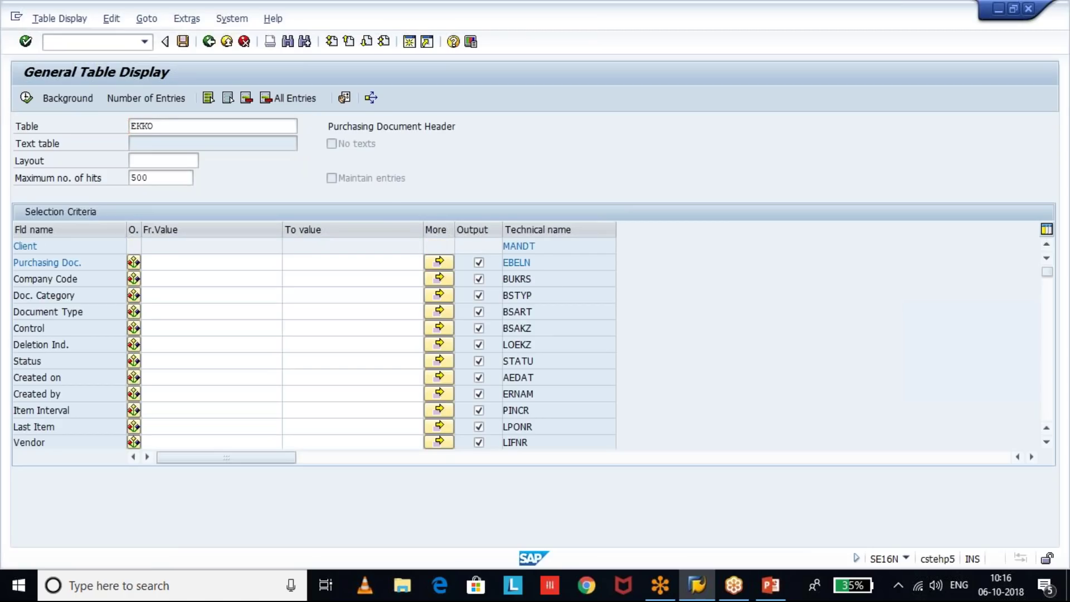
# Find the Proc. state field, technical name PROCSTAT, in the EKKO selection list
pyautogui.hotkey('ctrl', 'f')
pyautogui.write('proc')
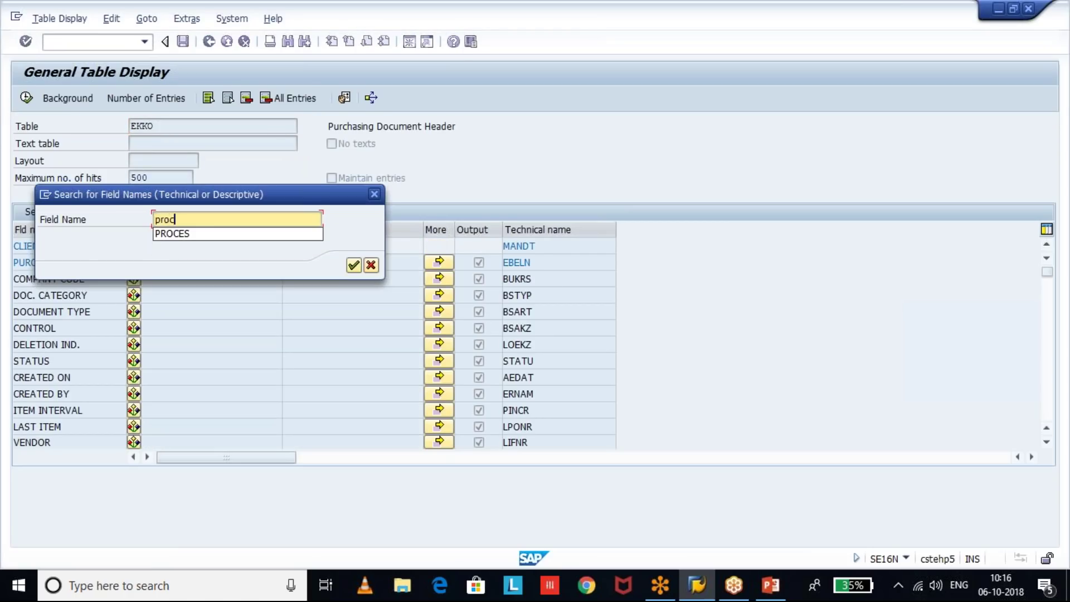
pyautogui.press('Return')
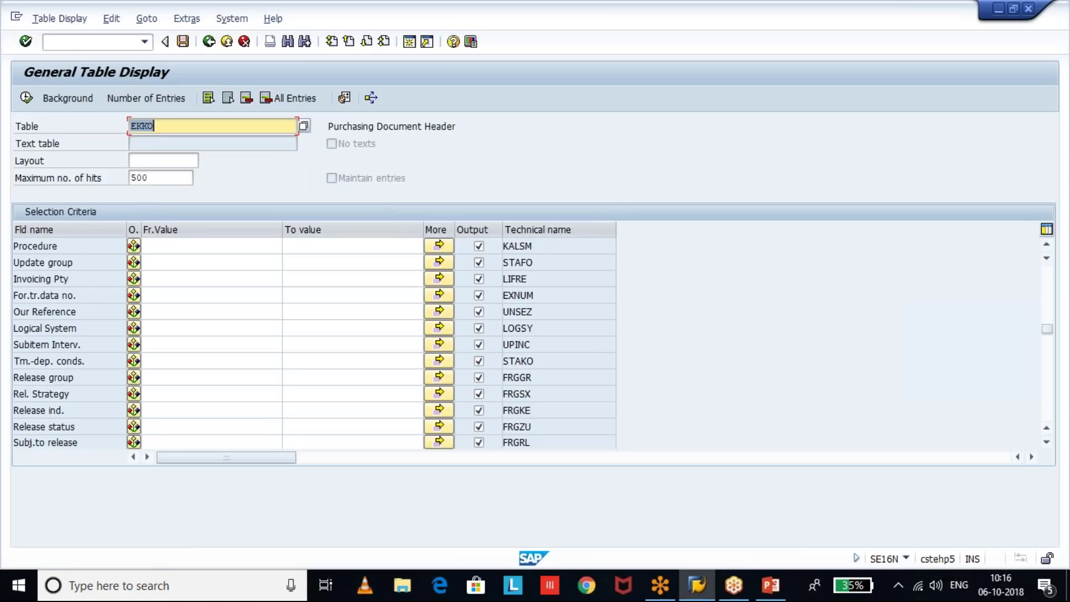
pyautogui.hotkey('ctrl', 'g')
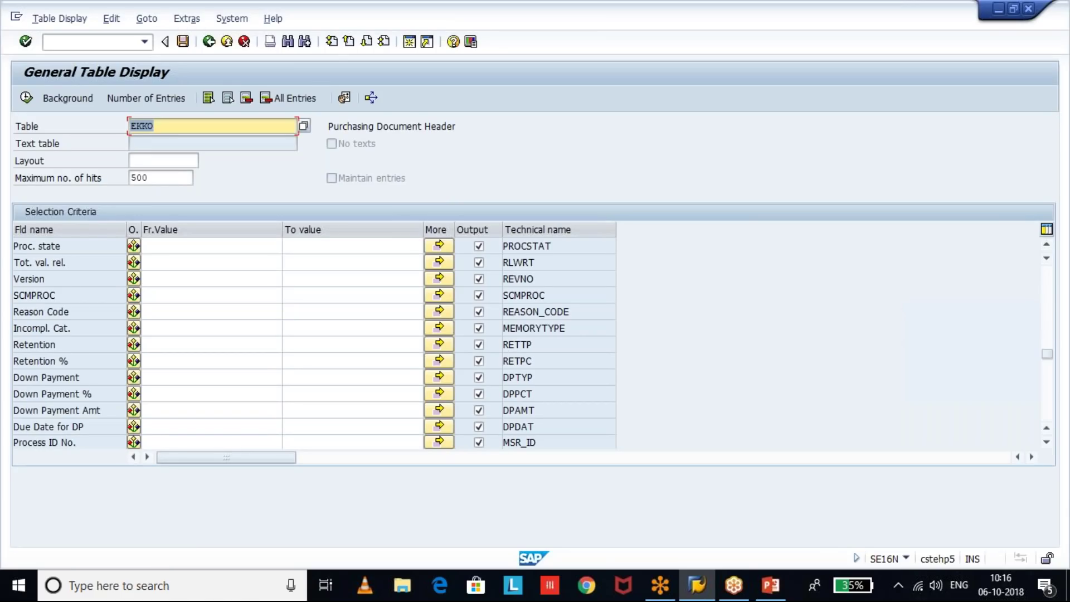
pyautogui.click(73, 254)
pyautogui.click(574, 243)
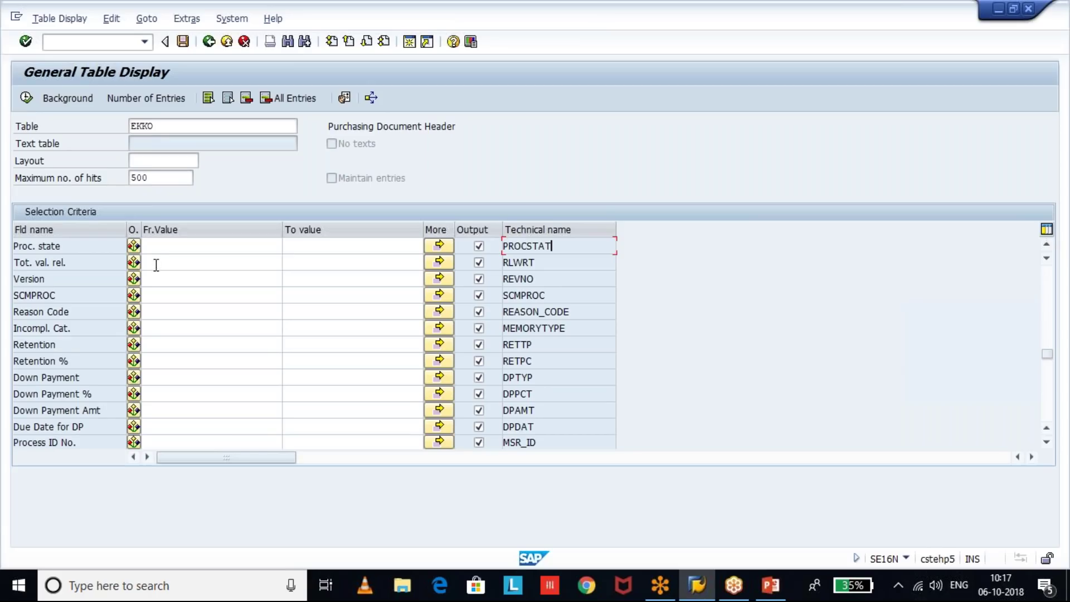
pyautogui.click(157, 245)
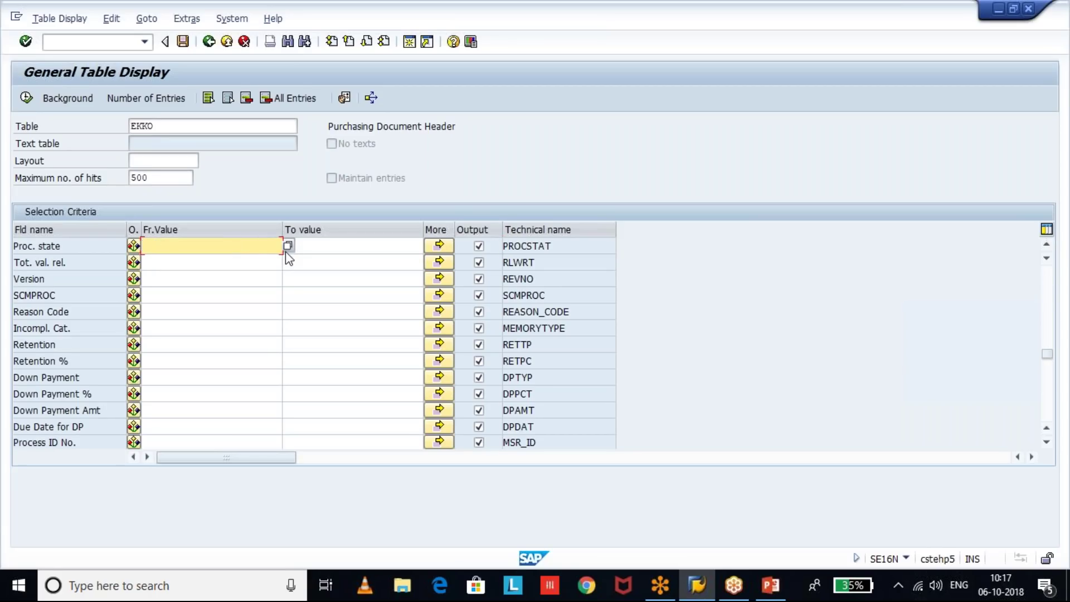
pyautogui.press('Return')
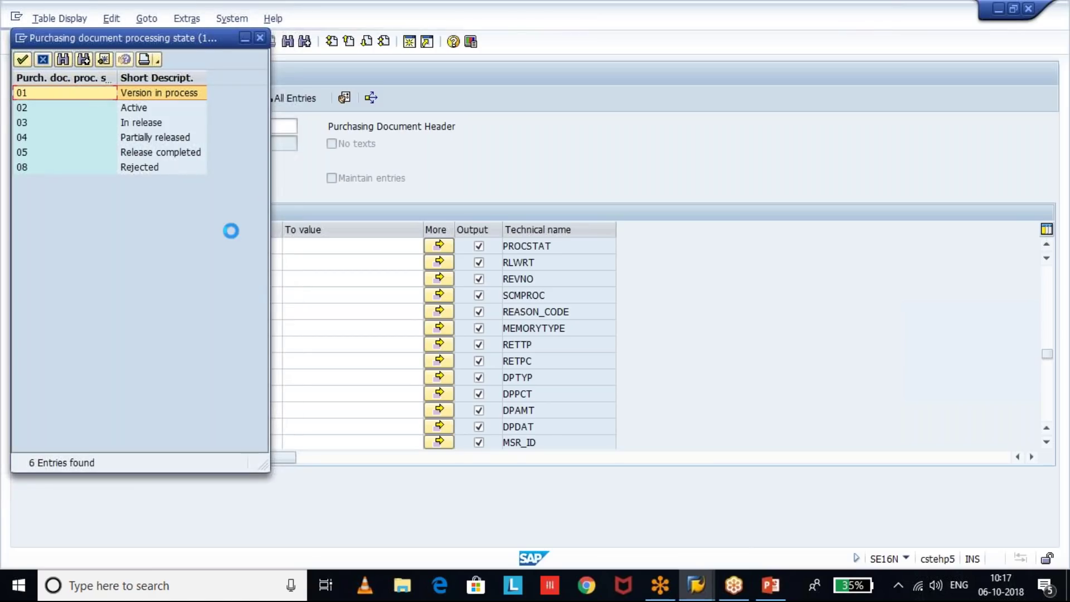
pyautogui.click(132, 169)
pyautogui.press('Return')
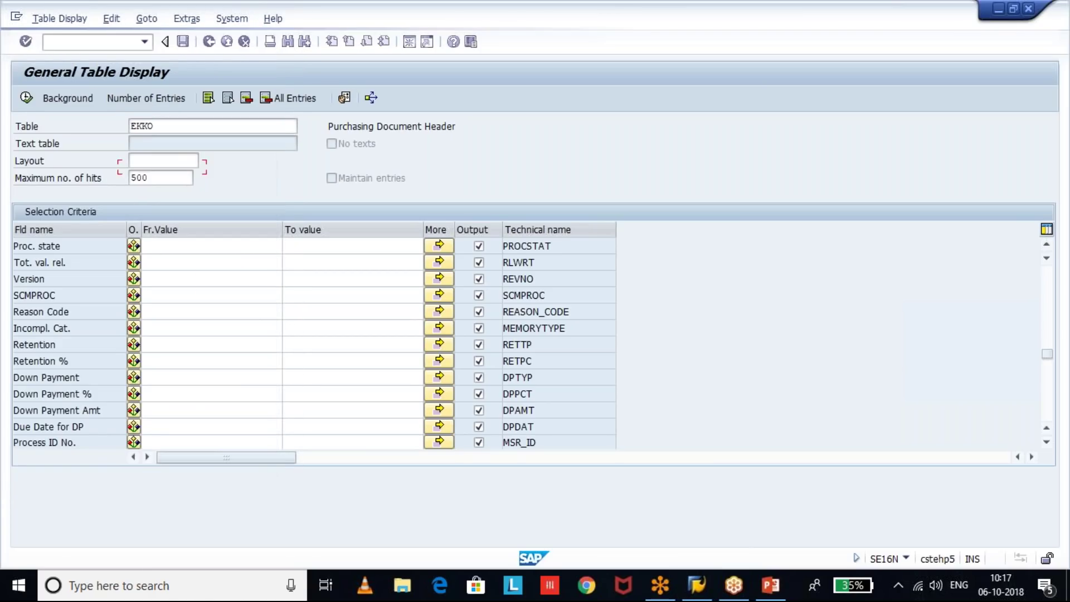
pyautogui.click(26, 97)
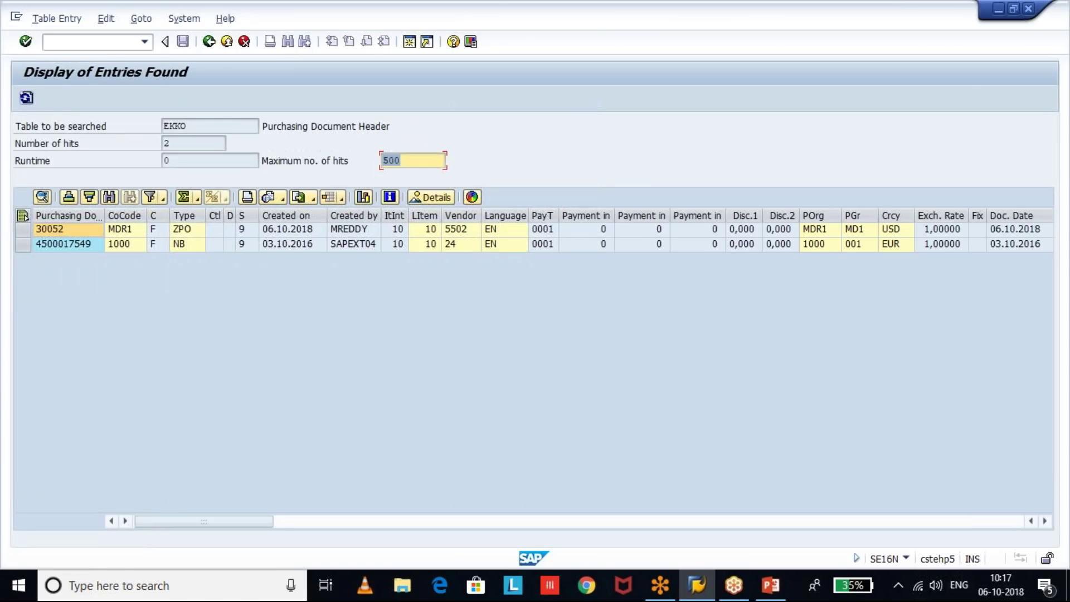
pyautogui.click(65, 234)
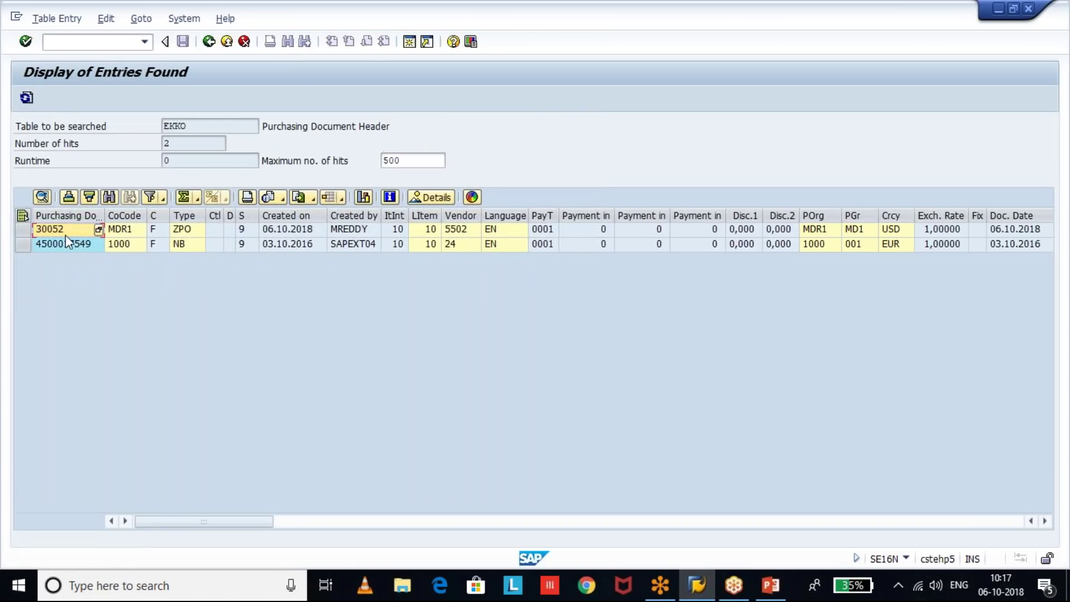
pyautogui.click(65, 43)
# Open purchase order 30052 with /nME23N and switch it into change mode
pyautogui.write('/nme23n')
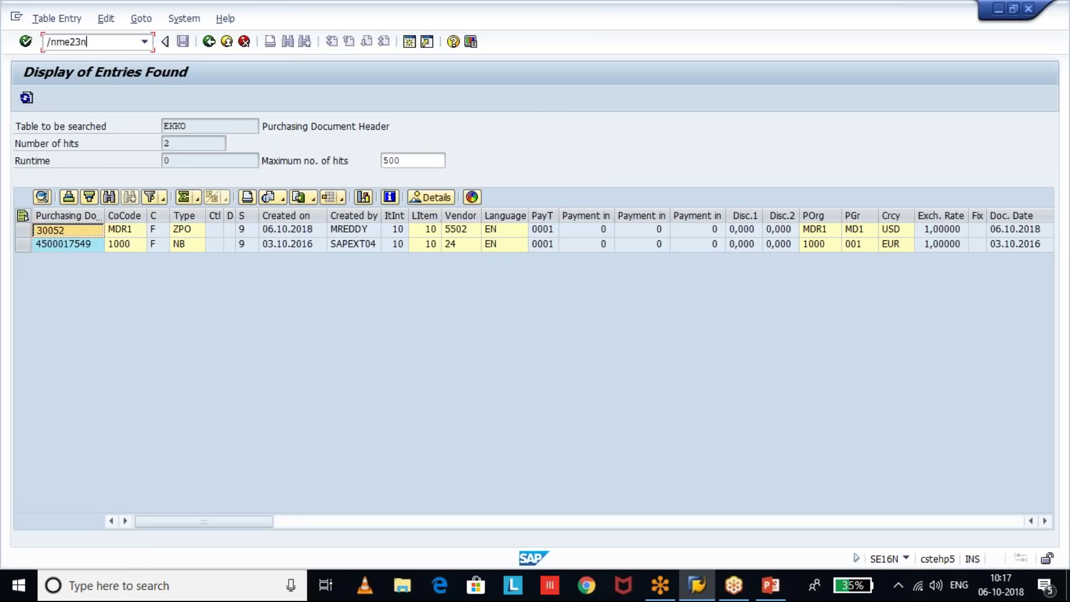
pyautogui.press('Return')
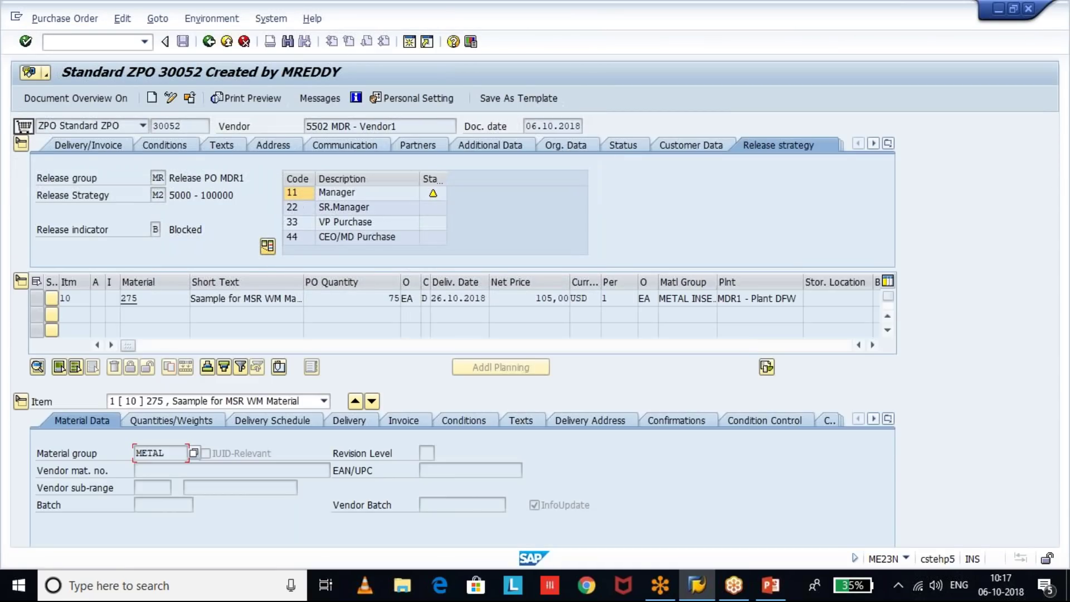
pyautogui.click(171, 98)
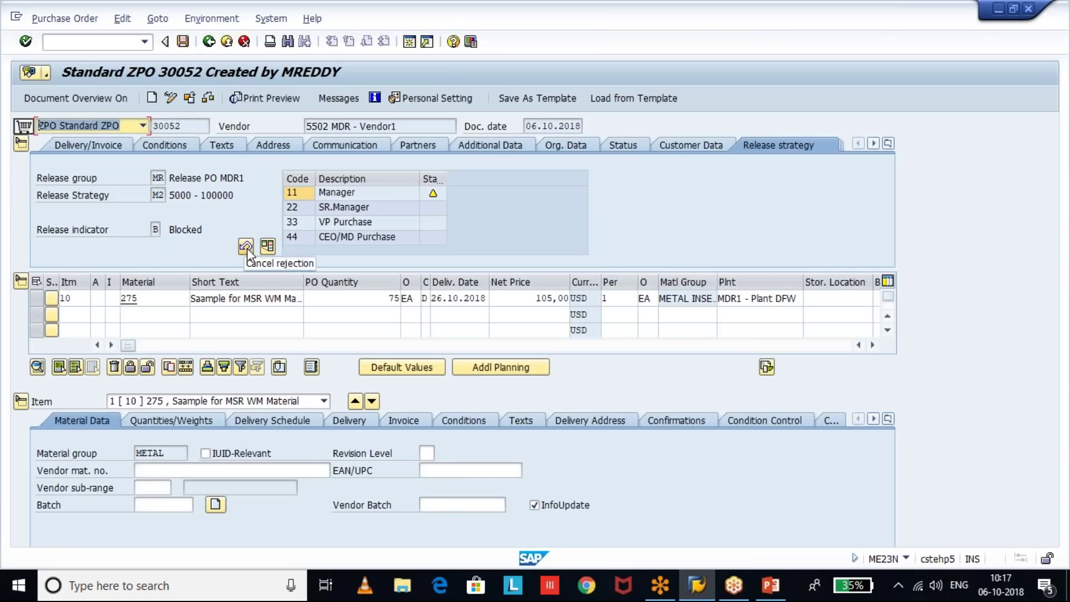
# Cancel PO 30052's rejection on the Release strategy tab and save the purchase order
pyautogui.click(247, 249)
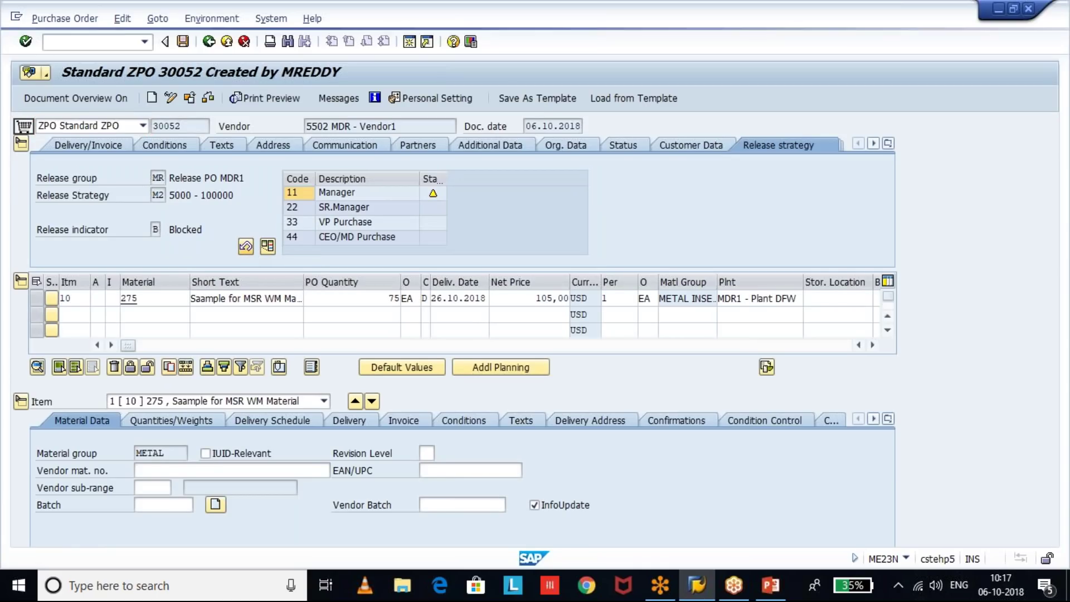
pyautogui.click(182, 42)
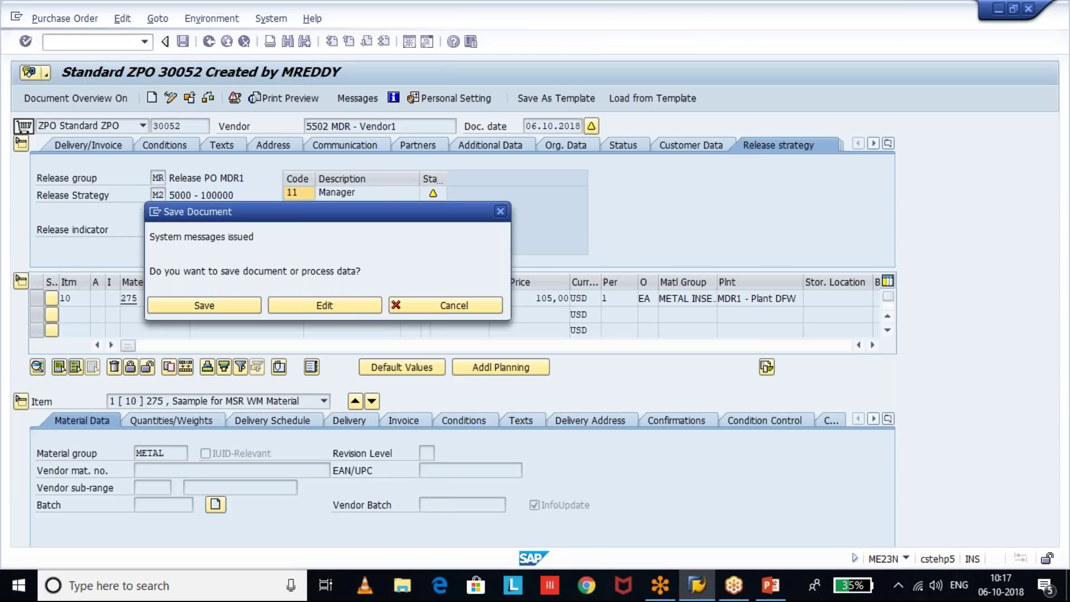
pyautogui.press('Return')
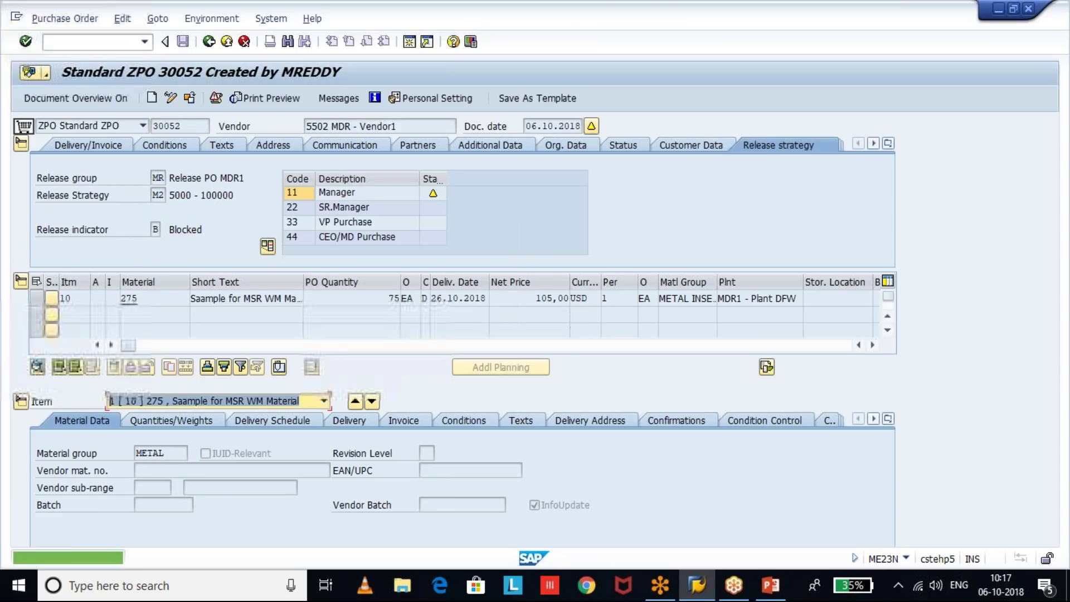